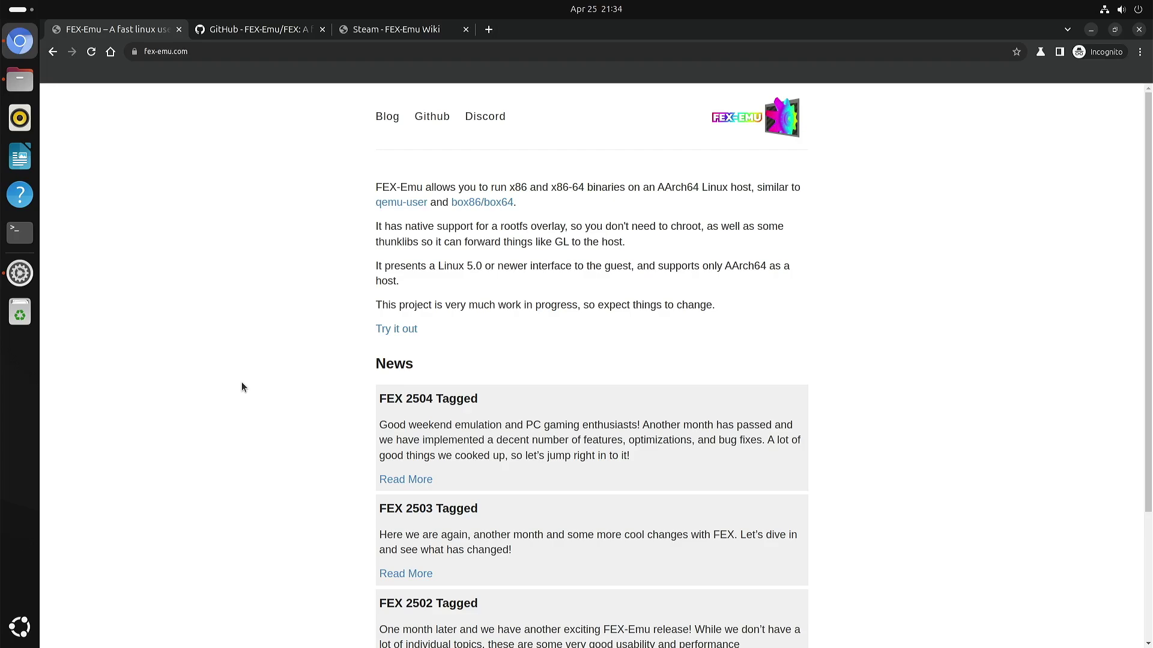
Step: Open the system Settings from the dock to check the machine's details
left_click(20, 273)
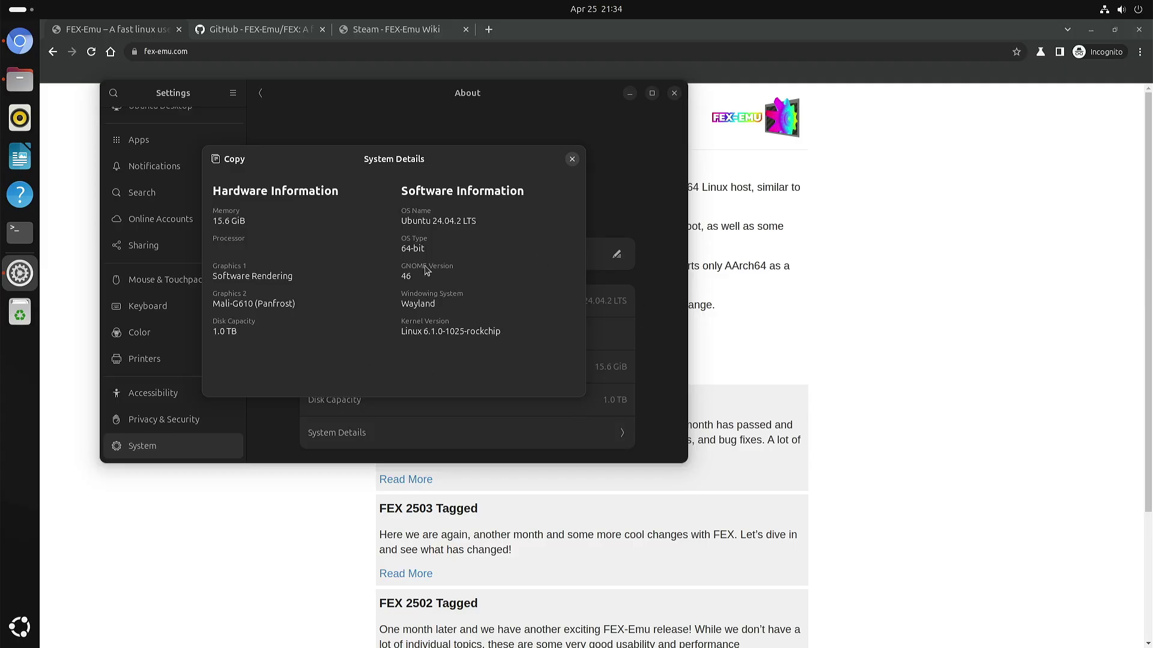
Step: Close the System Details dialog, returning to the About page showing 15.6 GiB memory and 1.0 TB disk
left_click(572, 159)
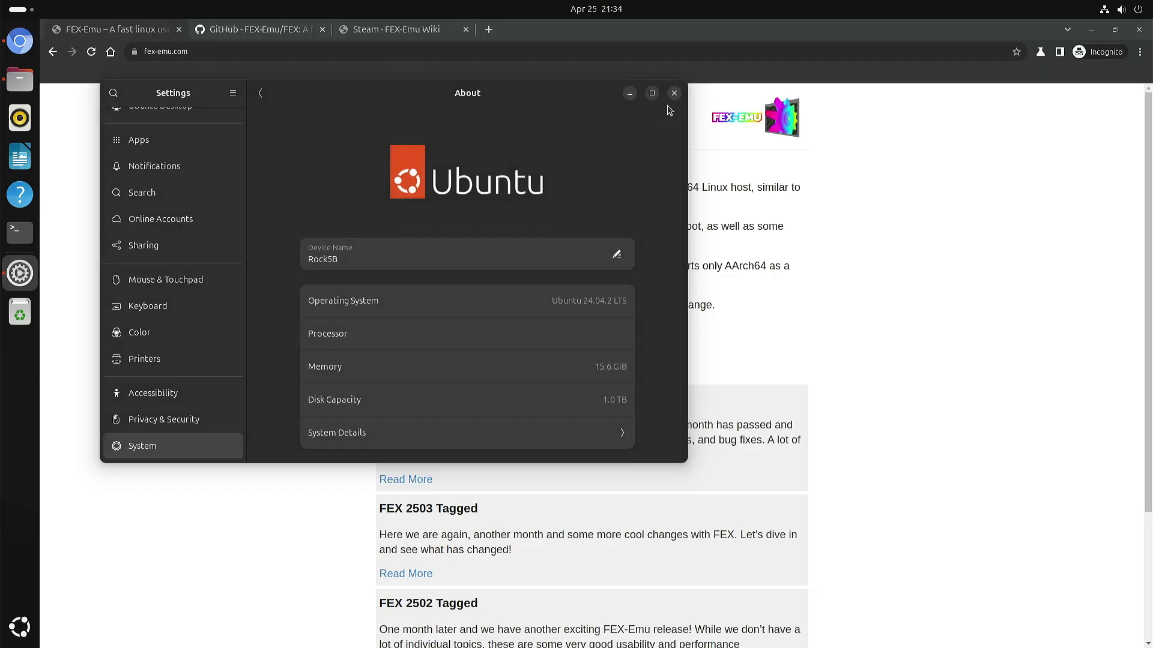
Step: Close Settings, highlight the GL-forwarding thunklibs line on fex-emu.com, then switch to the GitHub FEX tab
left_click(673, 93)
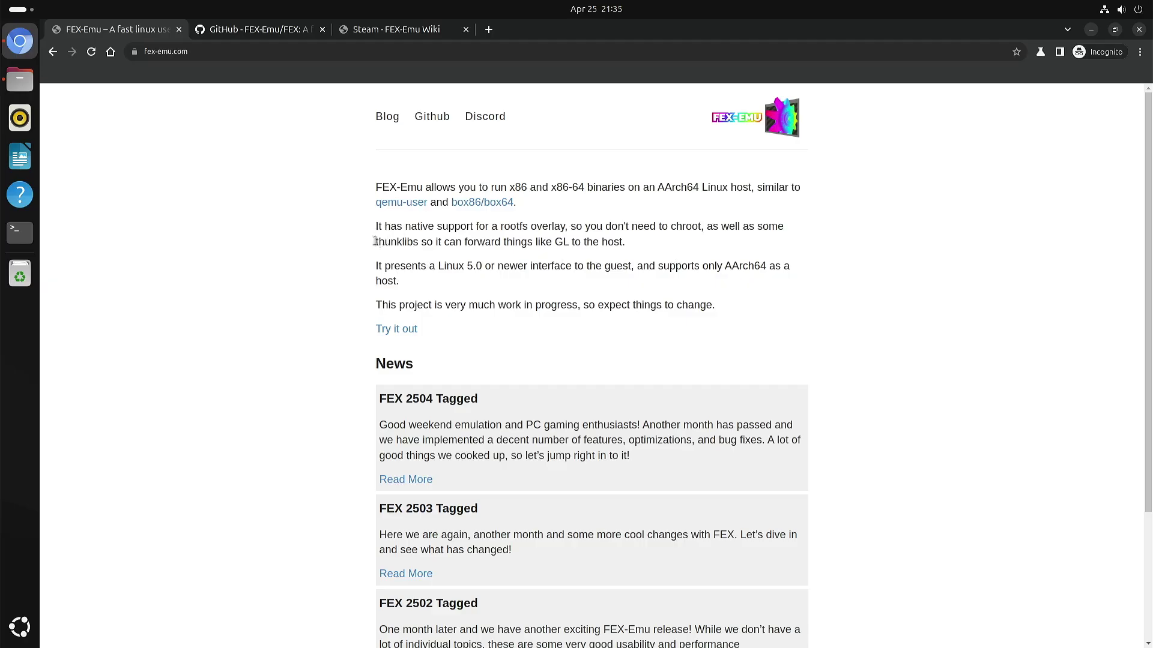
left_click_drag(376, 242, 631, 244)
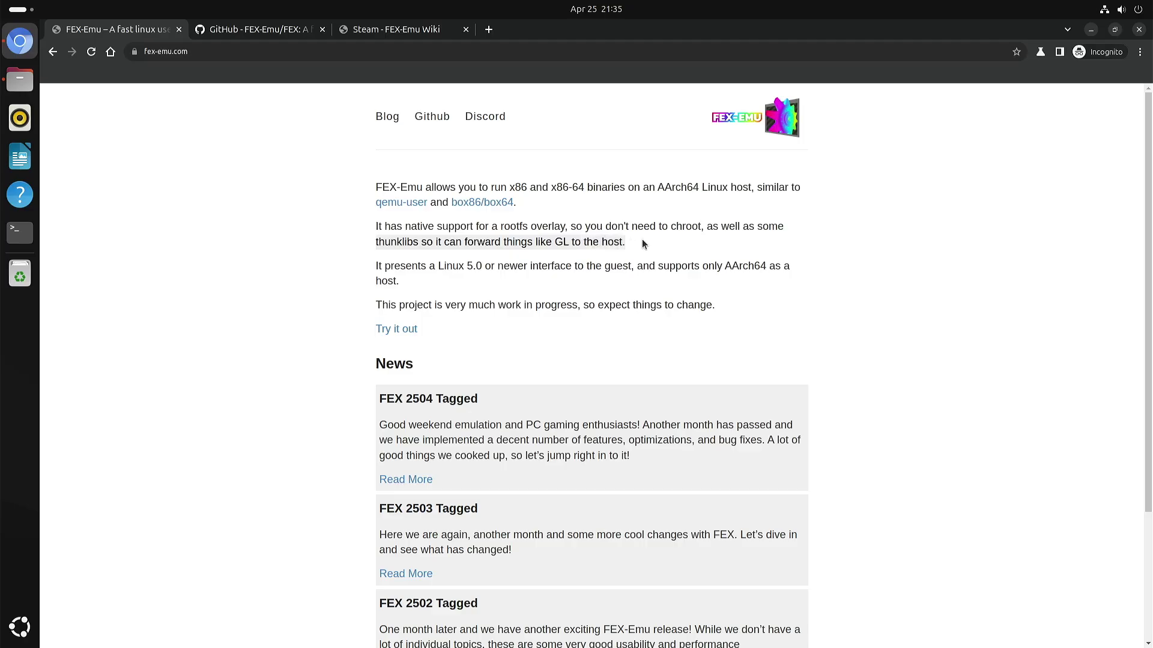
left_click(228, 355)
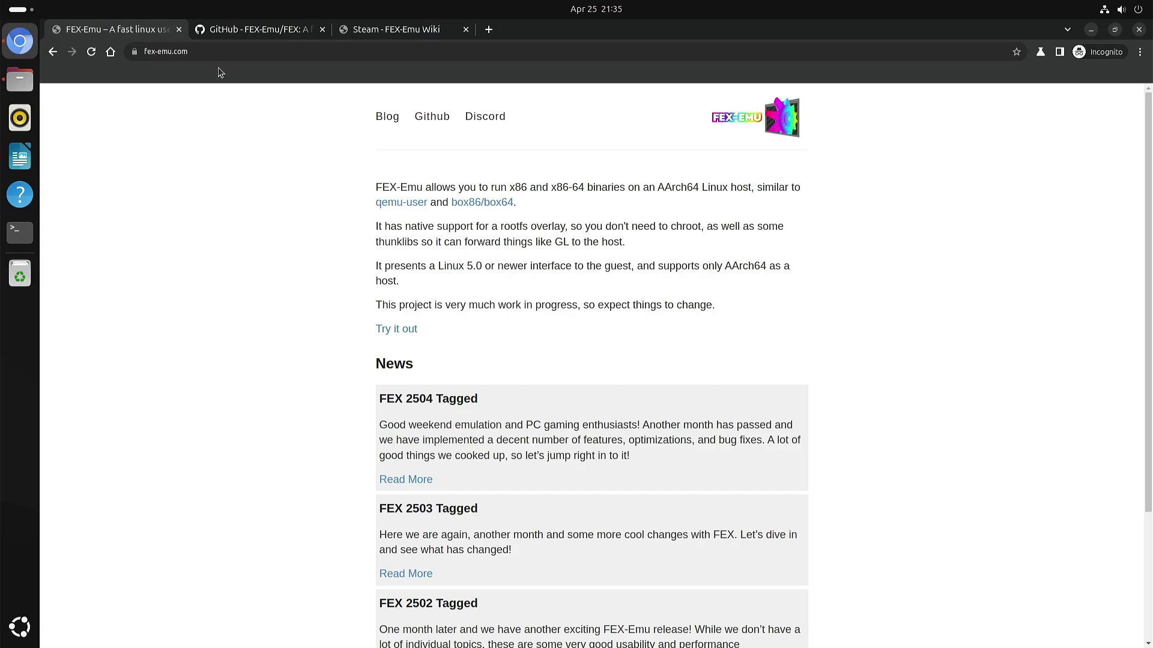
left_click(257, 31)
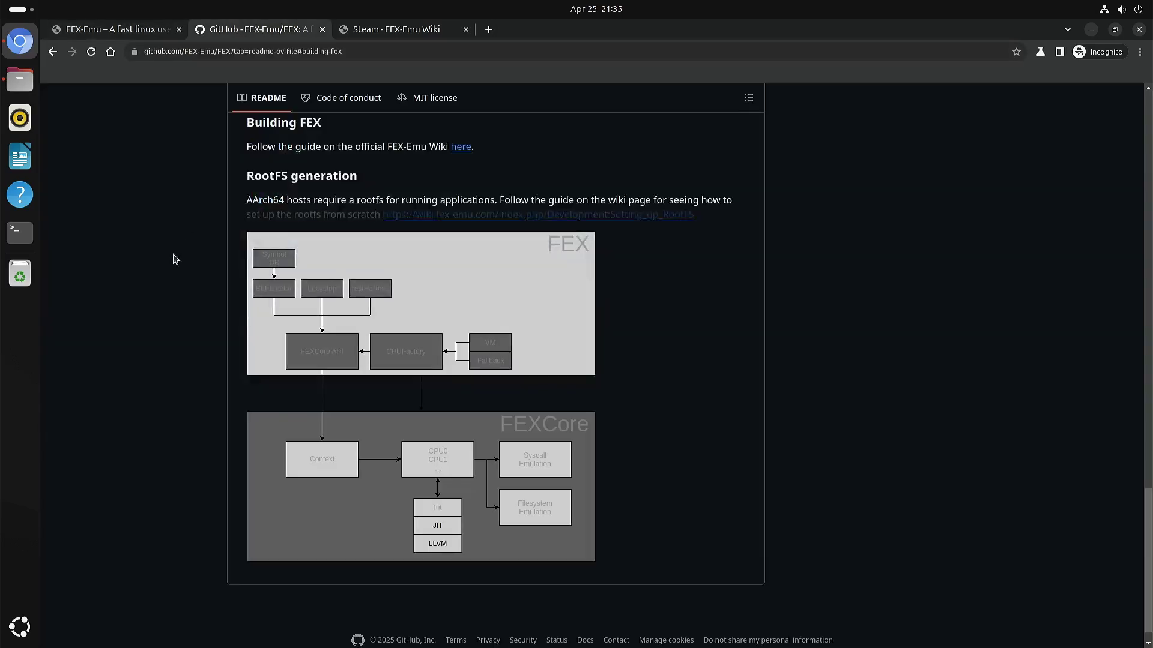
Step: Scroll the FEX README and highlight the curl quick-start install command
scroll(176, 241, "up", 15)
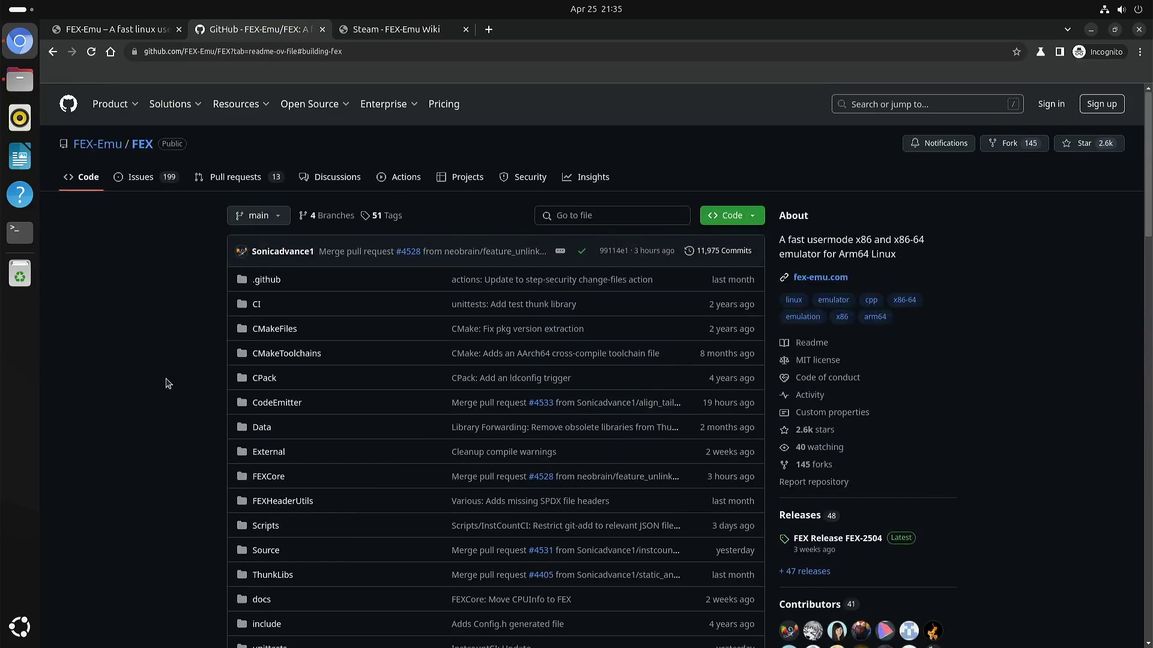
scroll(168, 385, "down", 10)
scroll(168, 384, "down", 3)
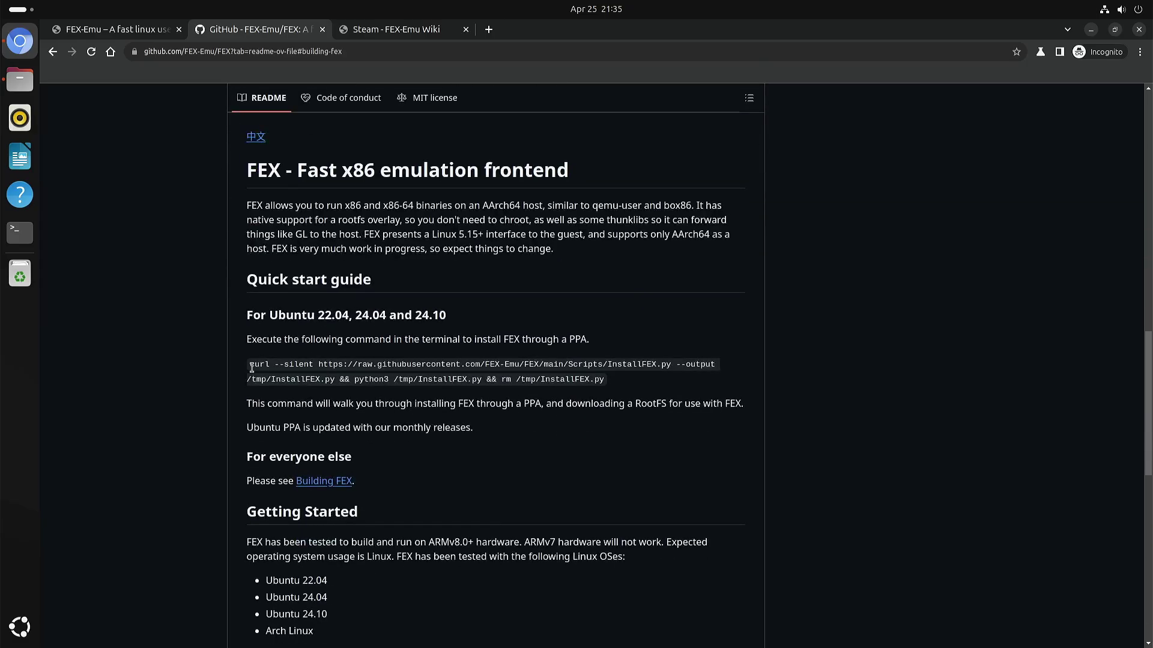
left_click_drag(252, 367, 609, 383)
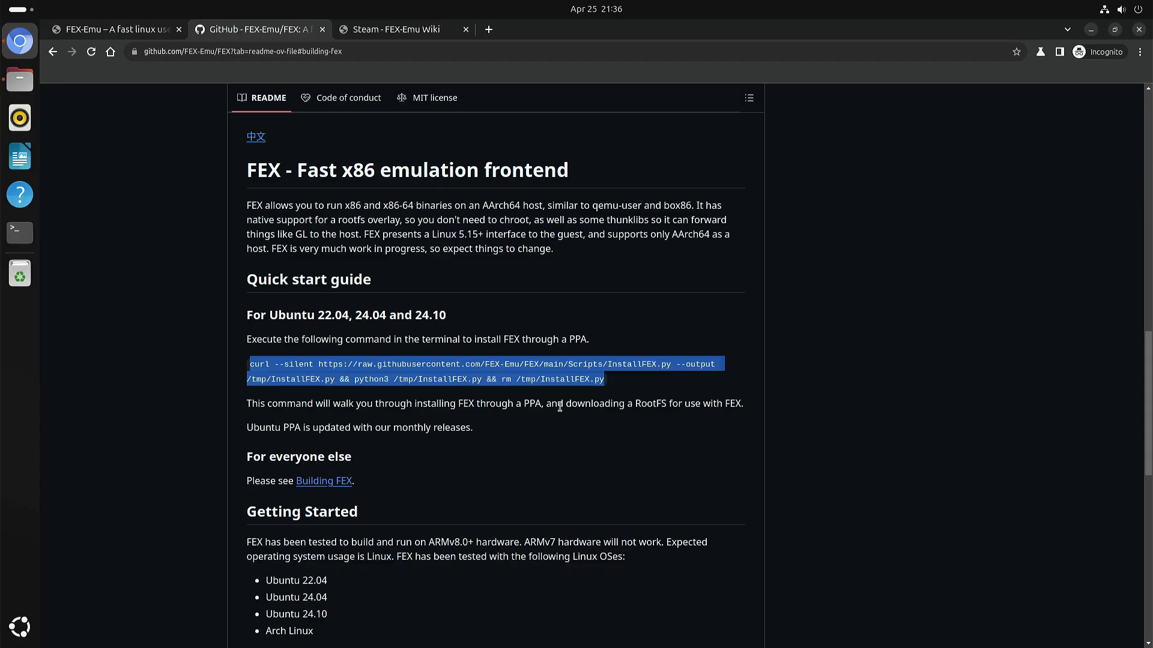
Step: Highlight the RootFS download phrase, then open the first install screenshot in Screenshots
left_click_drag(563, 404, 694, 404)
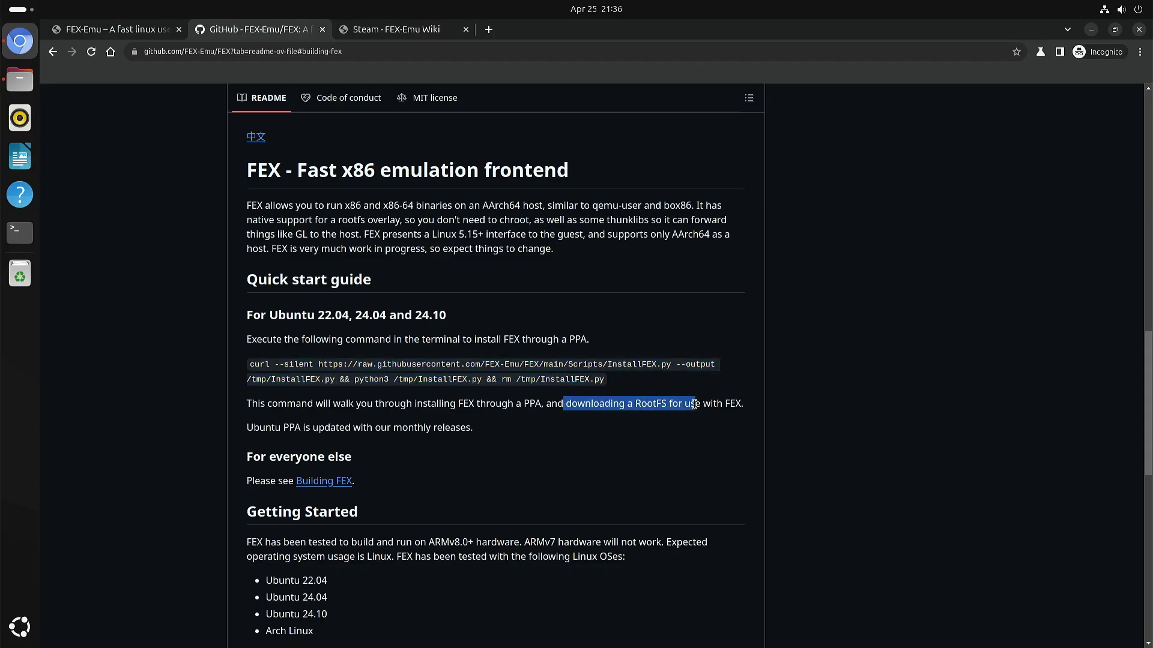
left_click(102, 276)
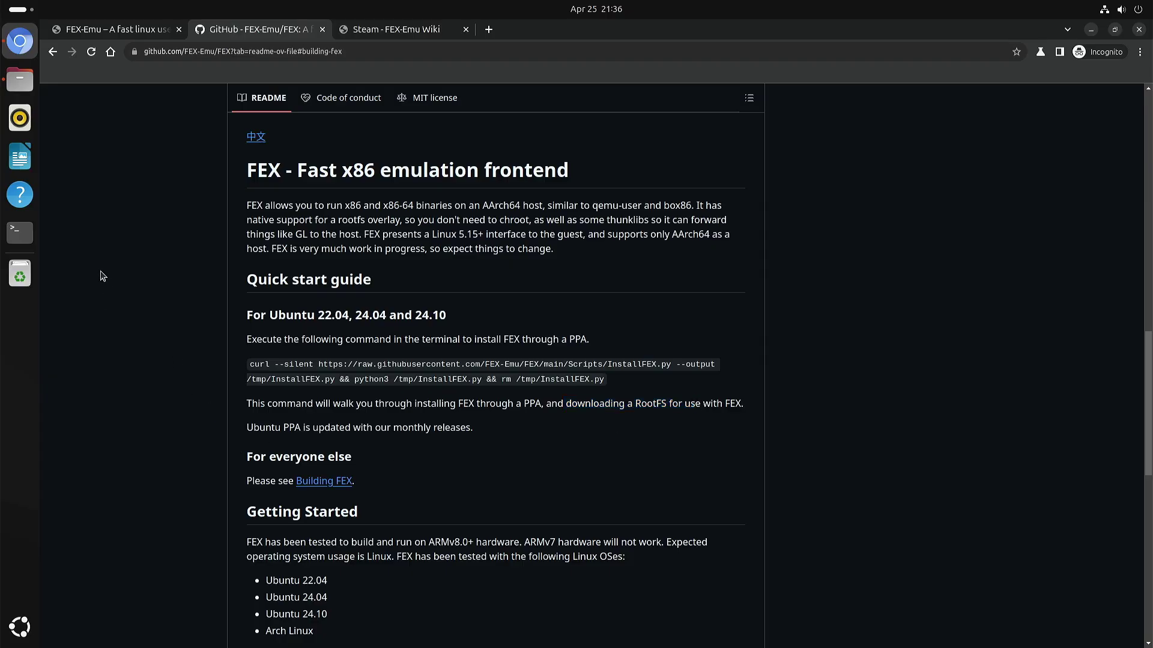
left_click(28, 87)
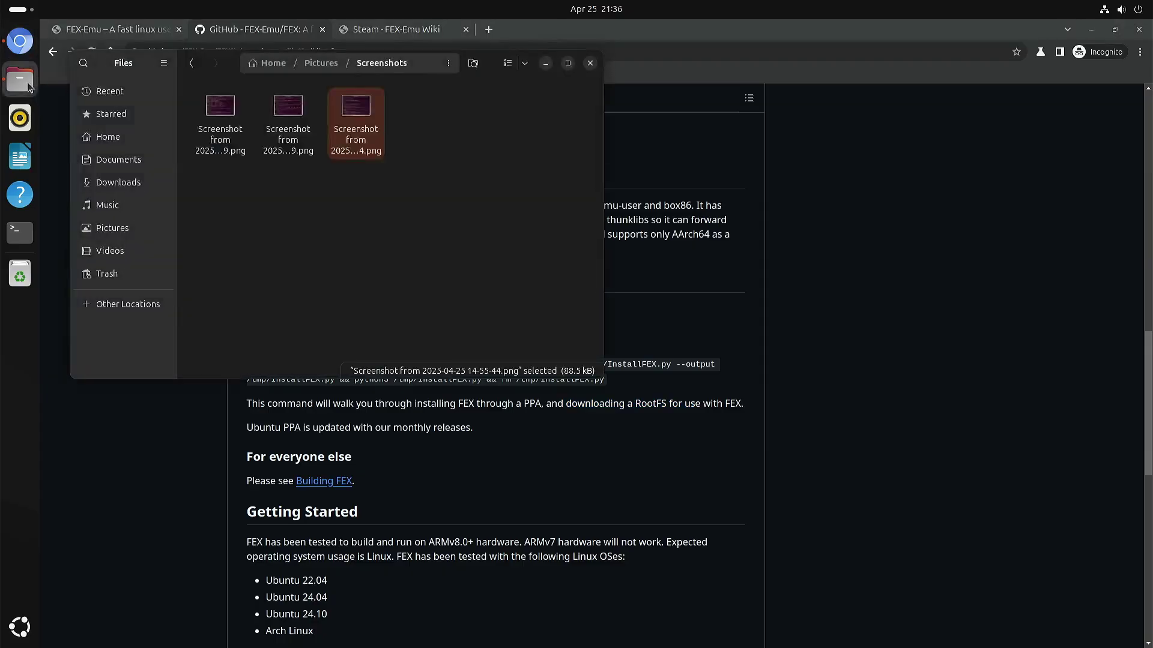
double_click(217, 108)
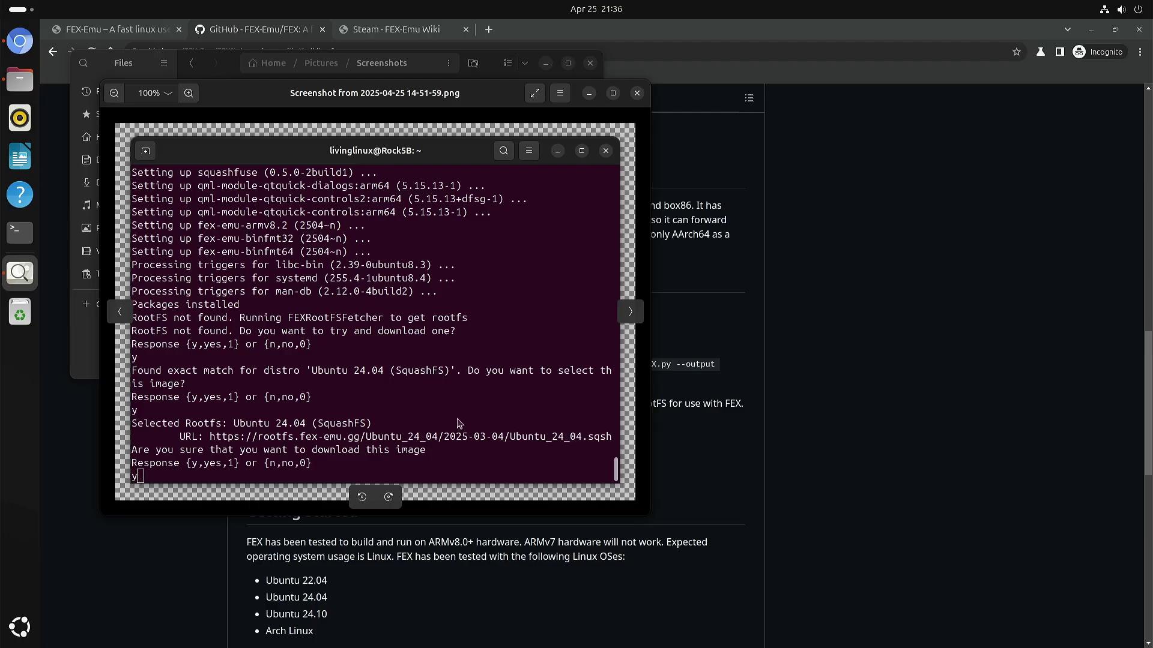
Step: Advance from 14-51-59.png to 14-55-44.png, showing FEX installed and its test run
left_click(629, 319)
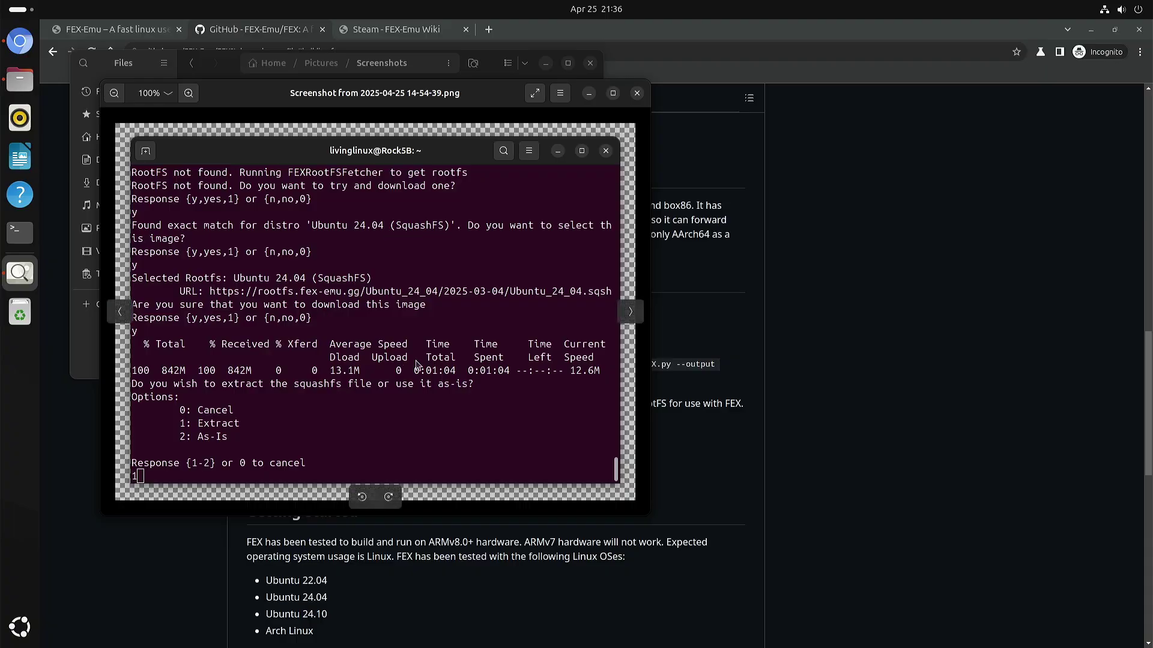
left_click(632, 312)
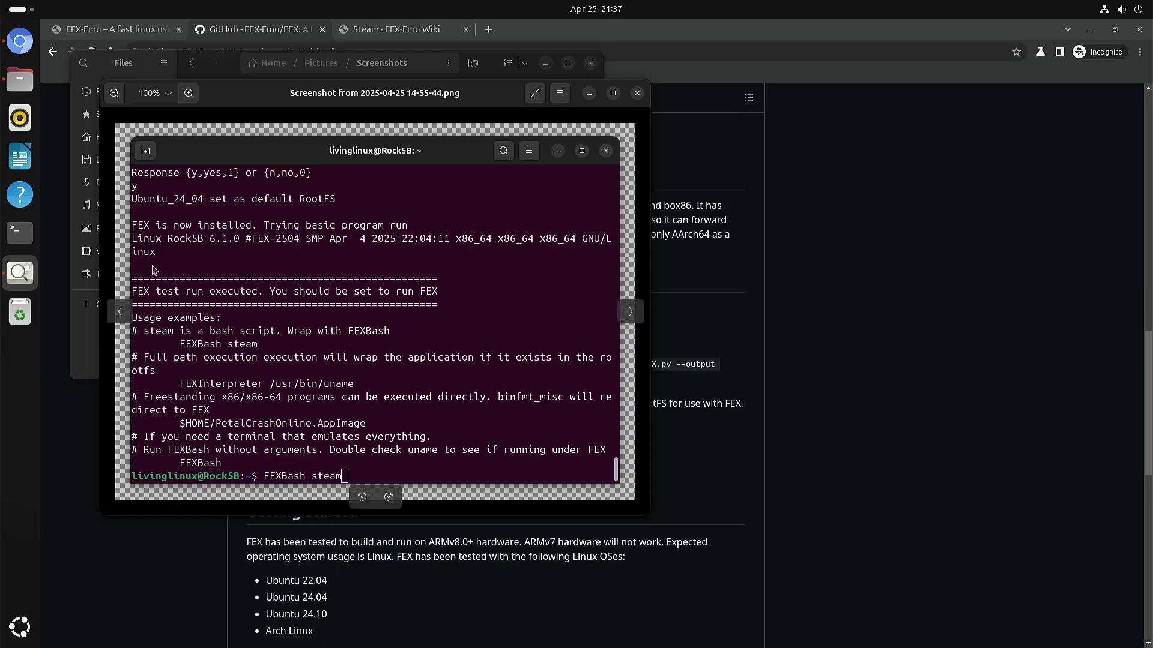
Step: Revisit the RootFS download screenshot, return to the FEX-installed one, and close Image Viewer
left_click(123, 311)
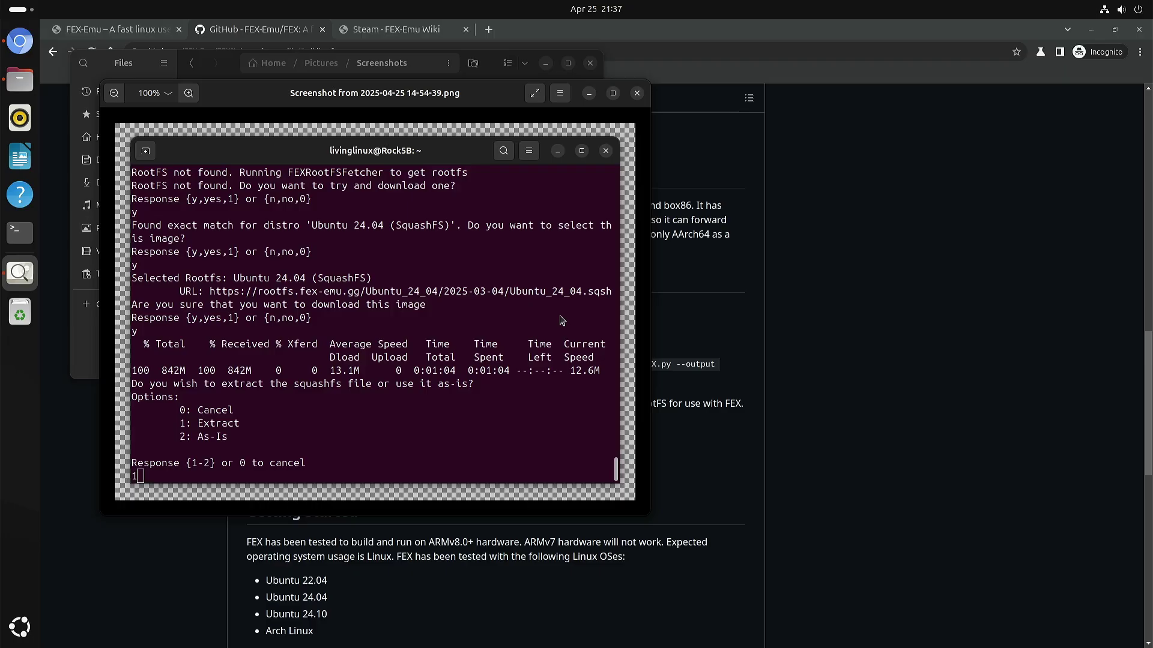
left_click(630, 312)
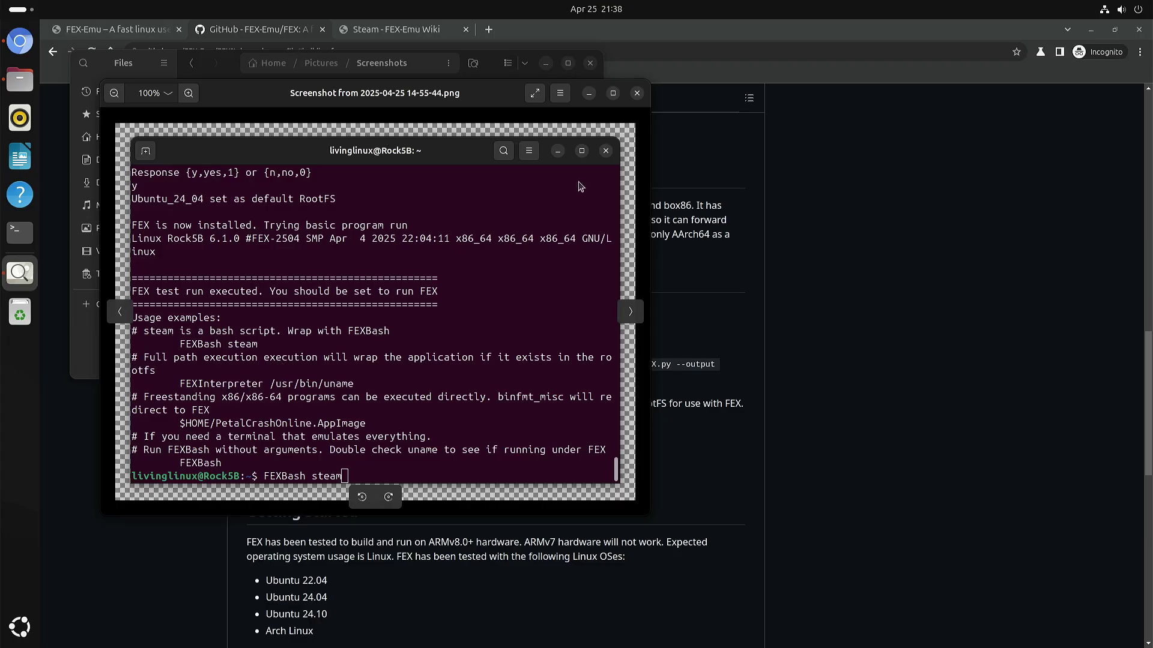
left_click(636, 95)
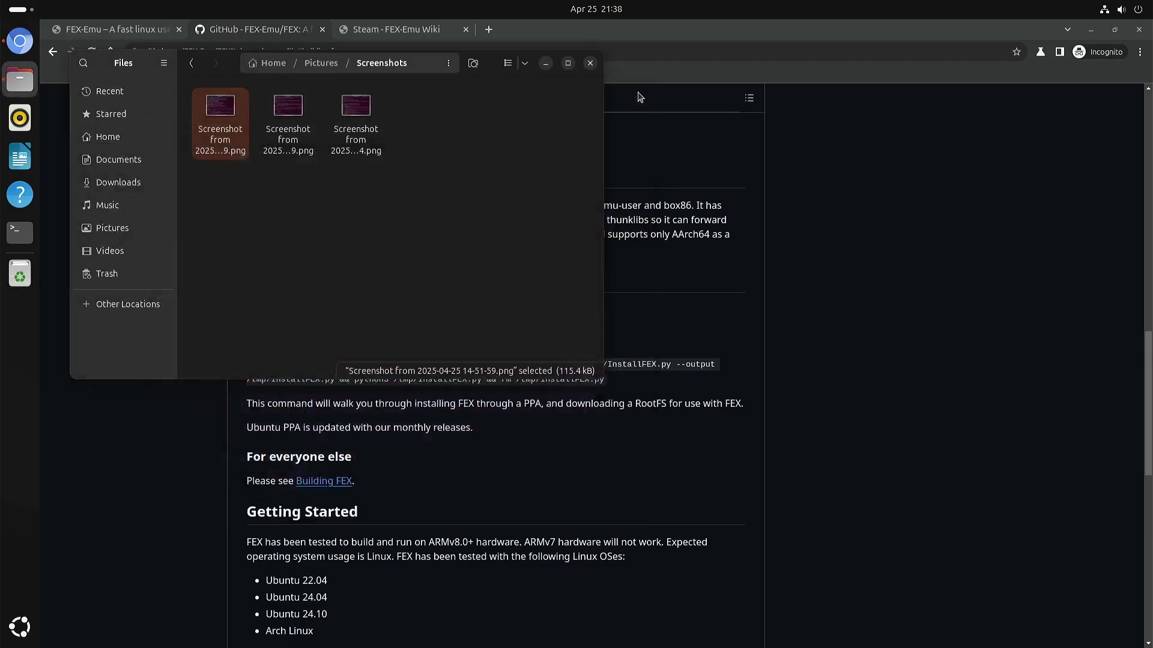
Step: Switch to the FEX-Emu Wiki Steam tab and scroll to the Installing Steam instructions
left_click(390, 30)
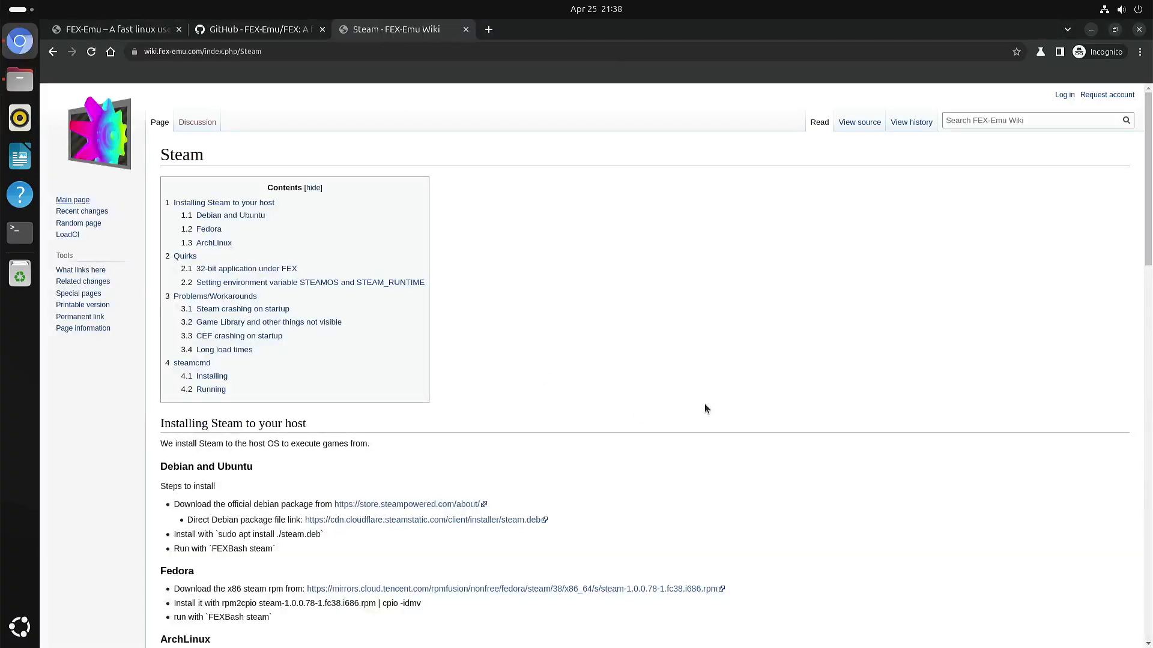
scroll(830, 498, "down", 3)
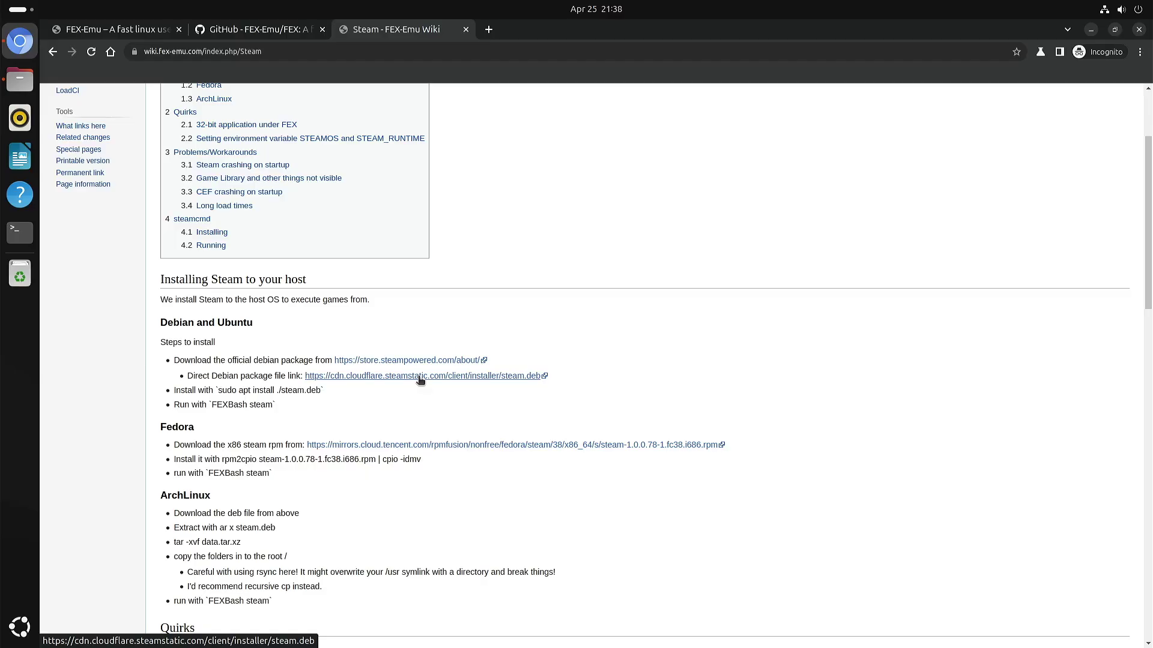
left_click(1141, 52)
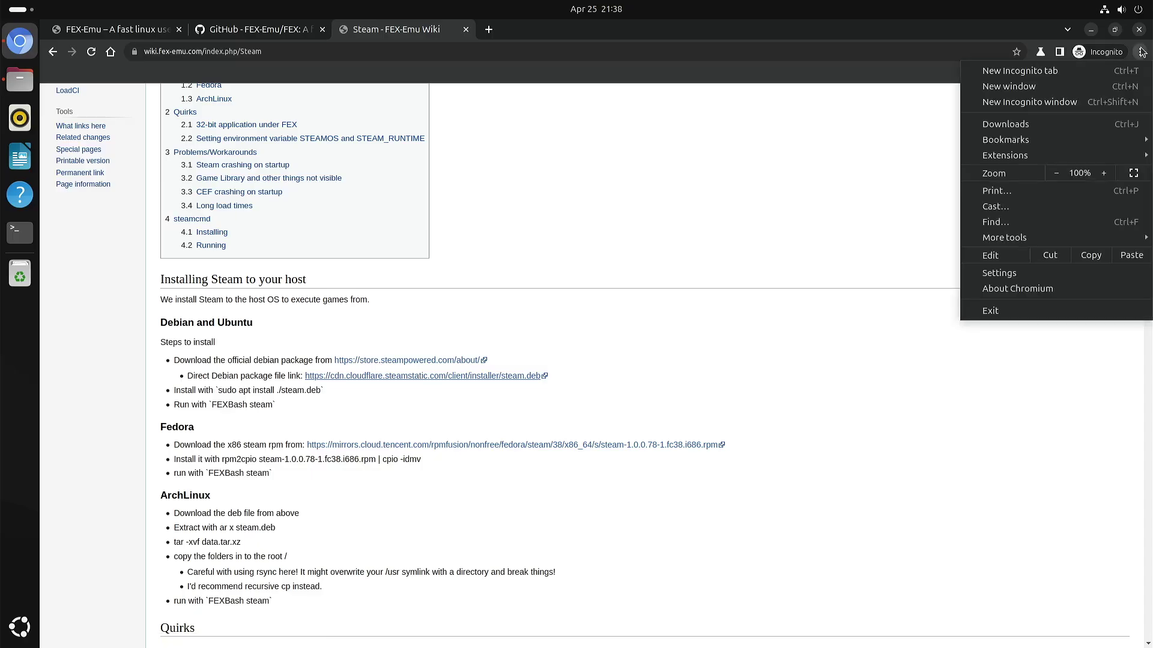
Step: Open Chromium's Downloads page to check the steam_latest (1).deb download
left_click(1019, 120)
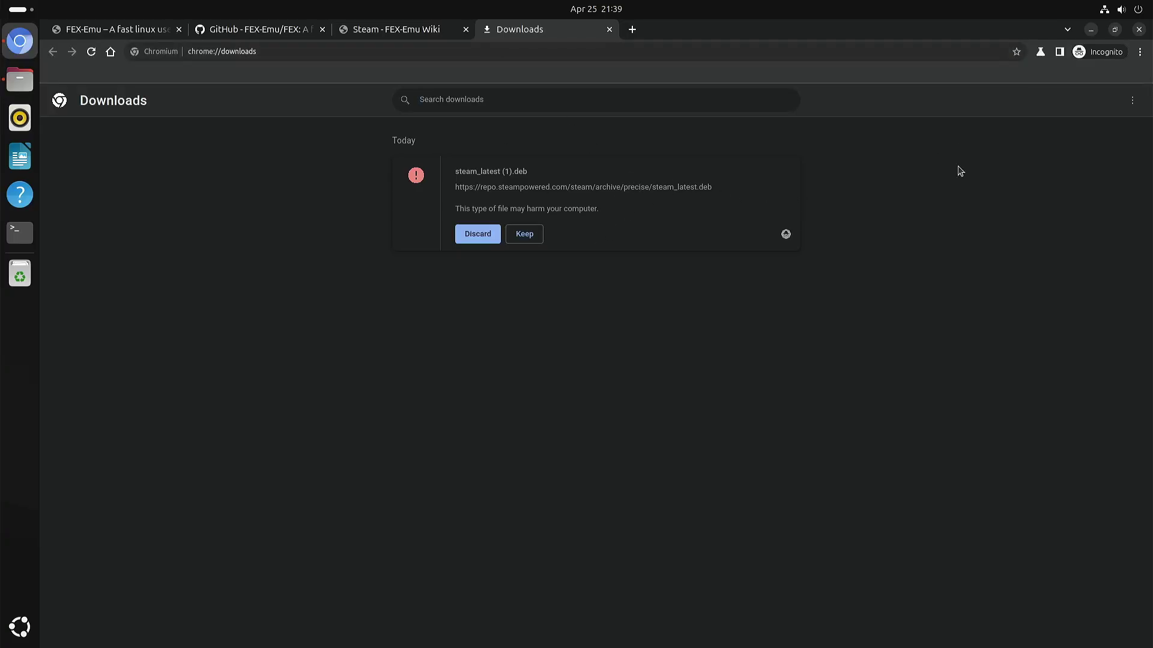
Step: Close the Downloads tab and highlight the sudo apt install ./steam.deb command on the wiki
left_click(608, 29)
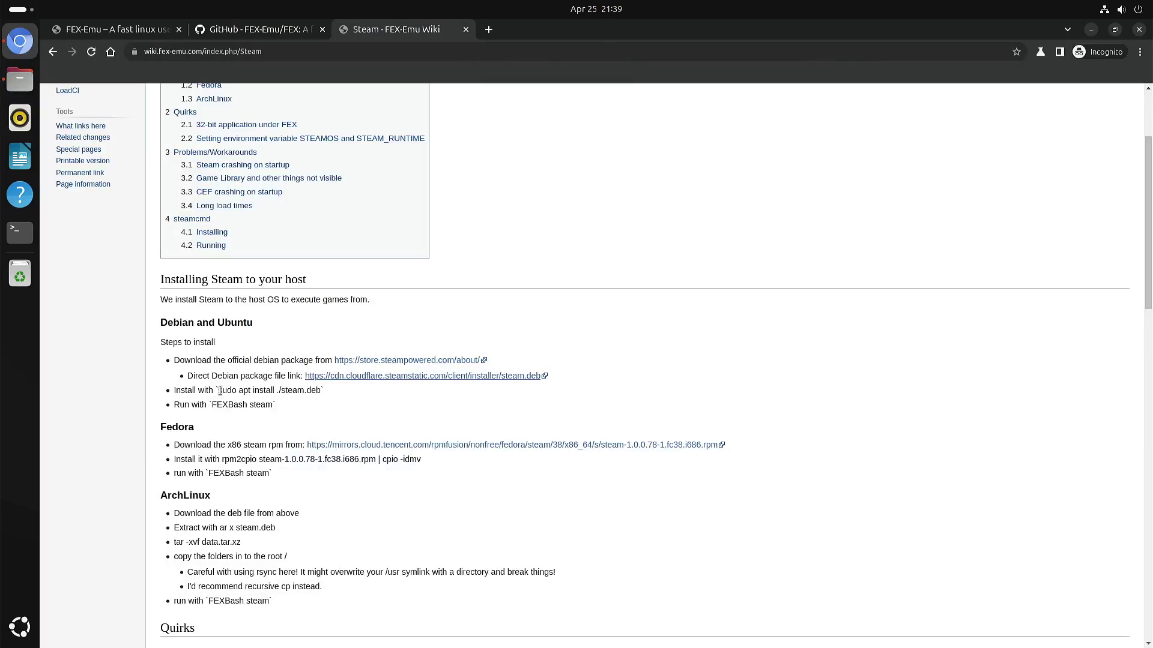
left_click_drag(218, 390, 321, 390)
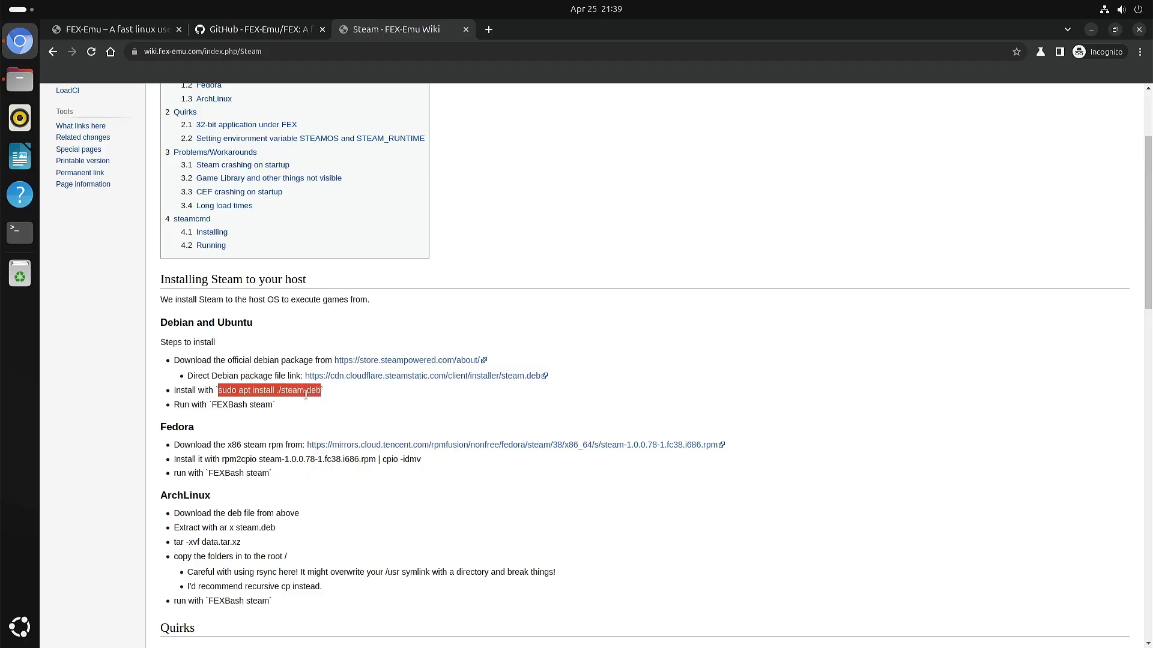
left_click(23, 79)
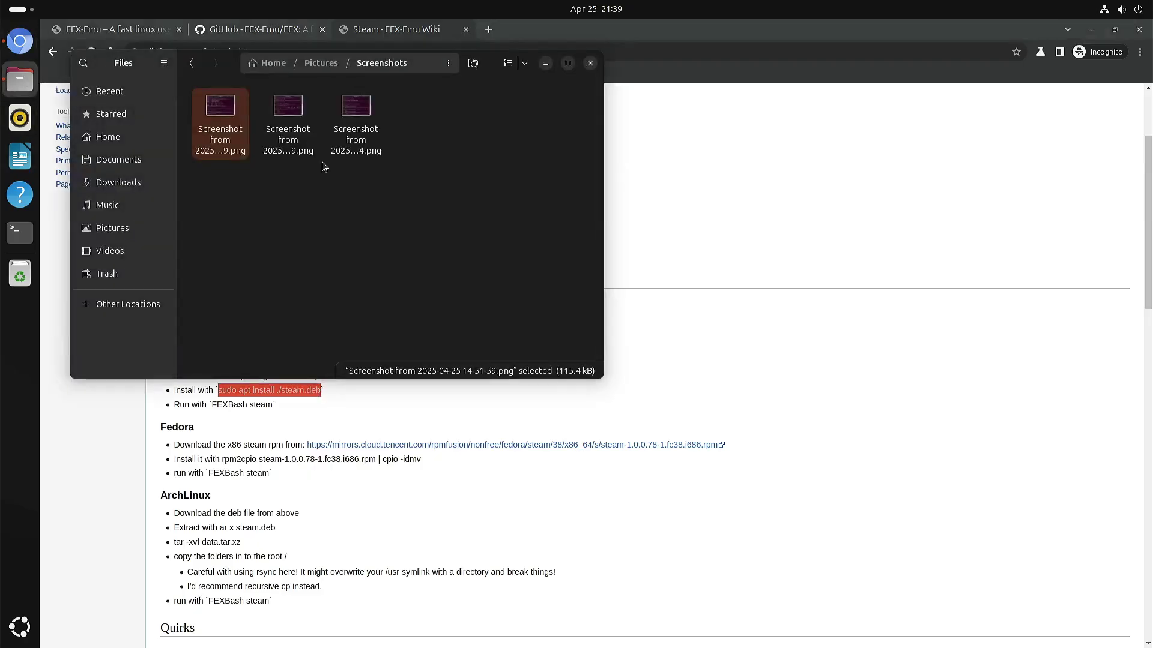
Step: Locate the 4.0 MB steam_latest.deb package in the Downloads folder
left_click(149, 162)
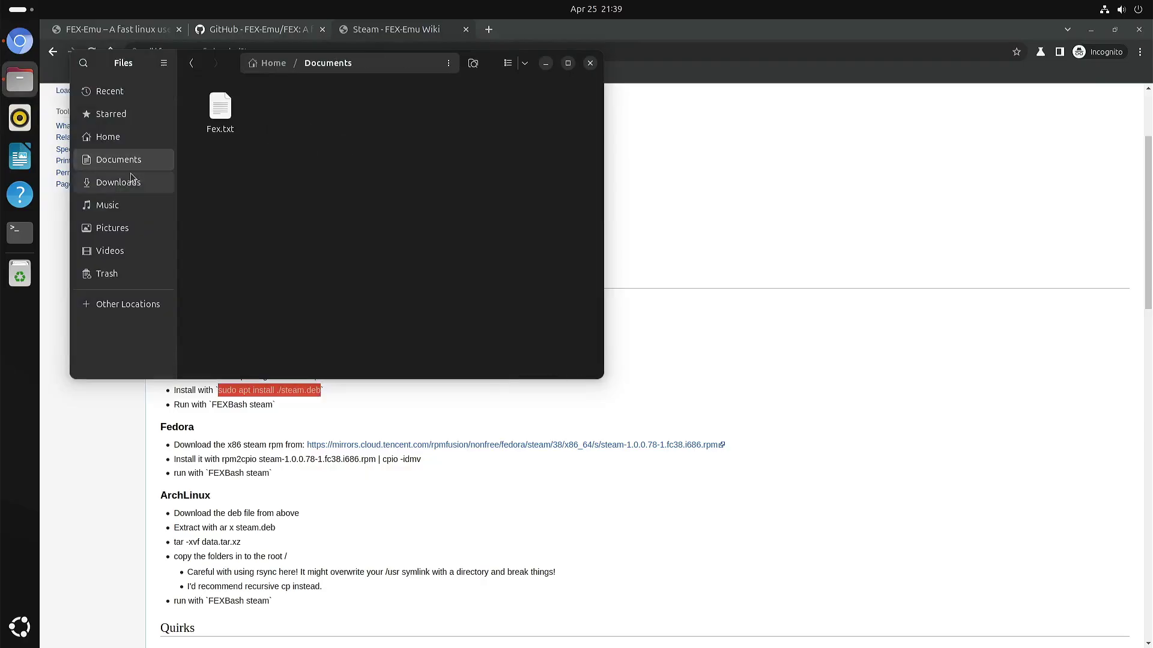
left_click(170, 180)
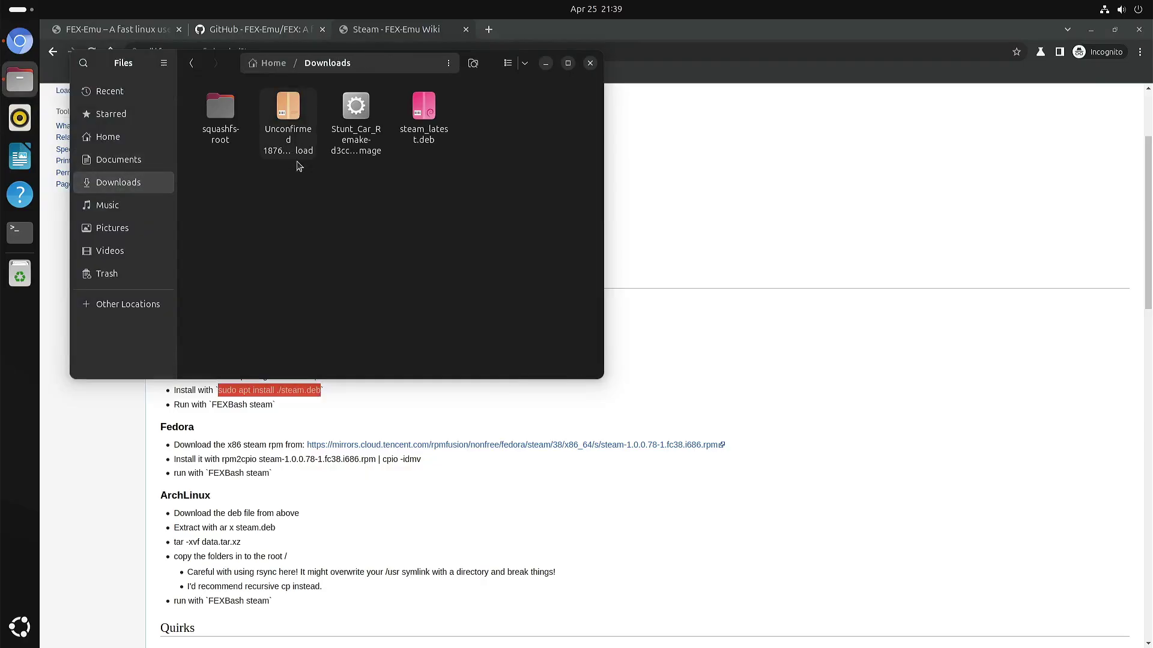
left_click(431, 114)
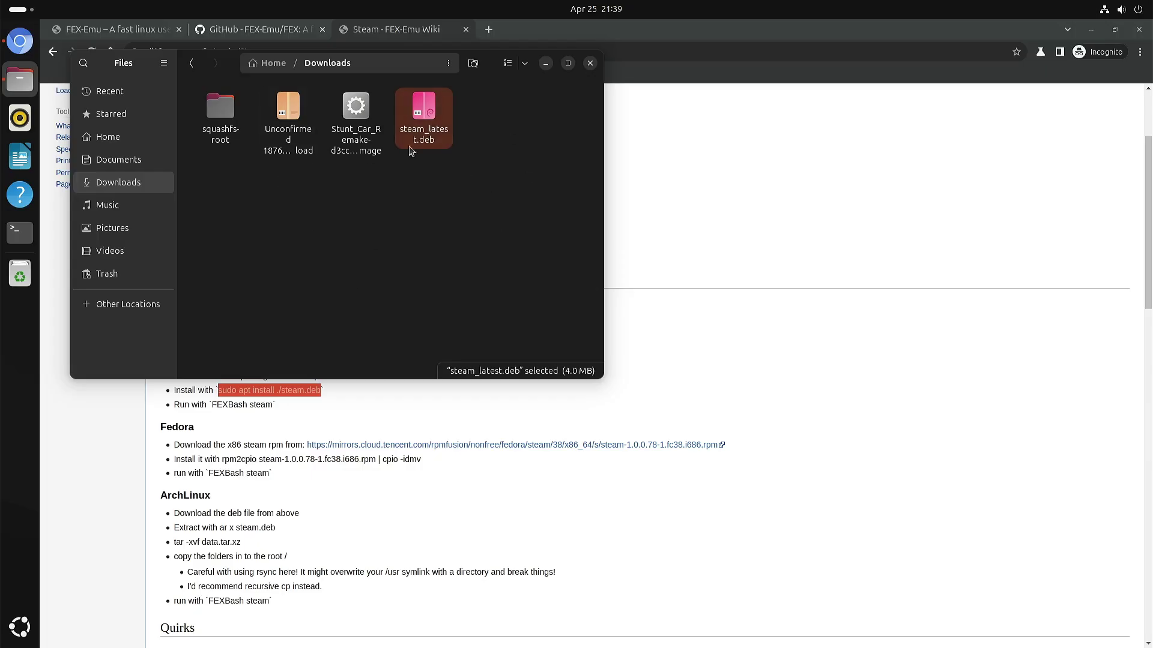
Step: Return to the Steam wiki page and select its 'FEXBash steam' run command
left_click(211, 405)
left_click_drag(211, 405, 272, 405)
key("ctrl+c")
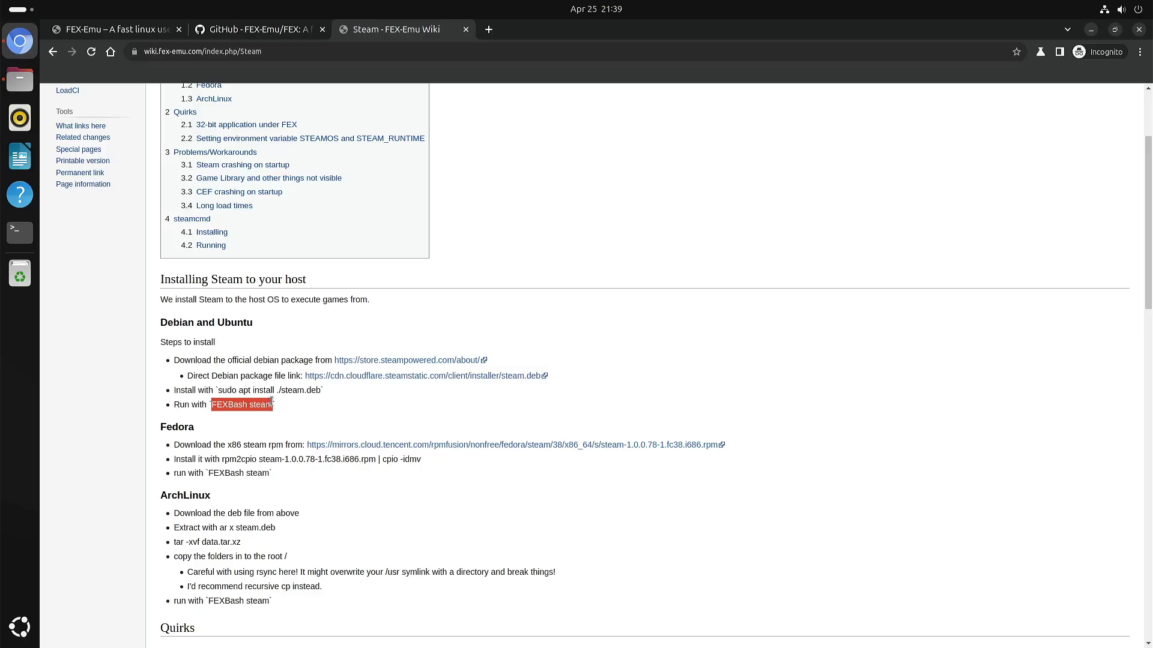
left_click(20, 233)
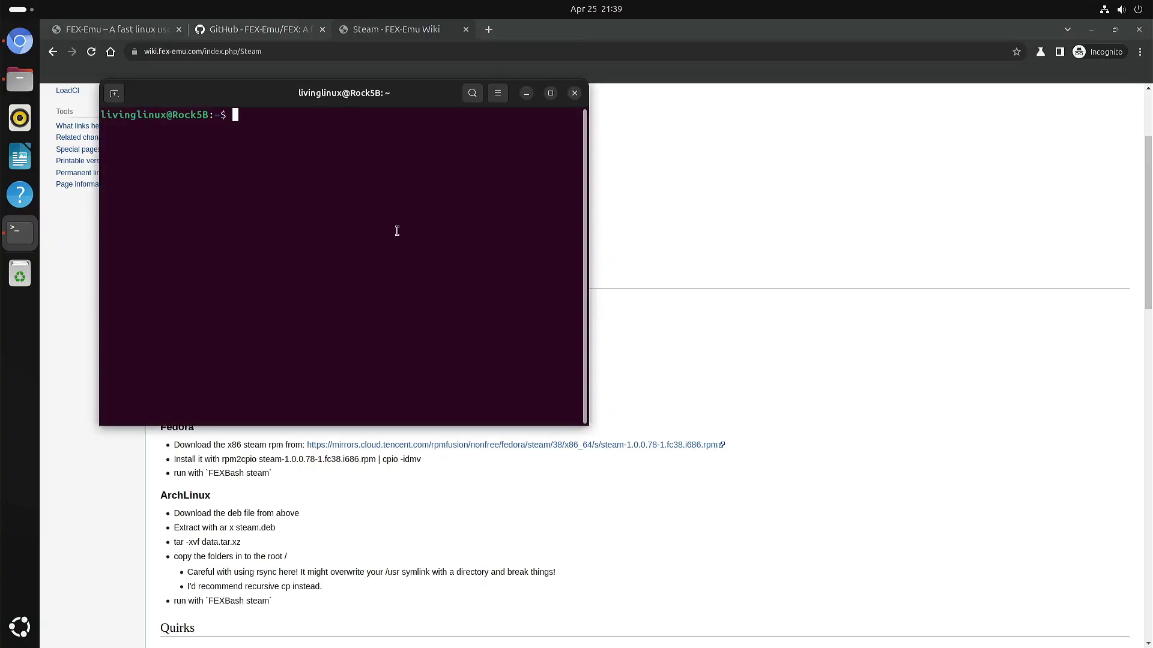
Step: Paste 'FEXBash steam' at the Terminal prompt and run it to launch Steam
middle_click(397, 231)
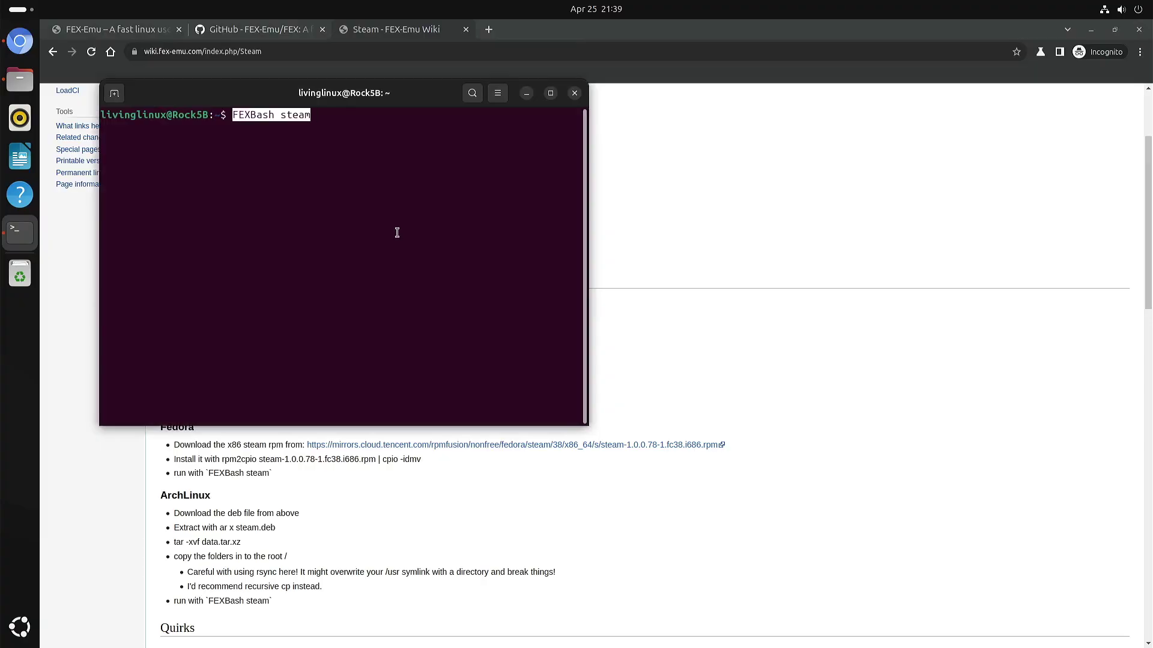
key("Return")
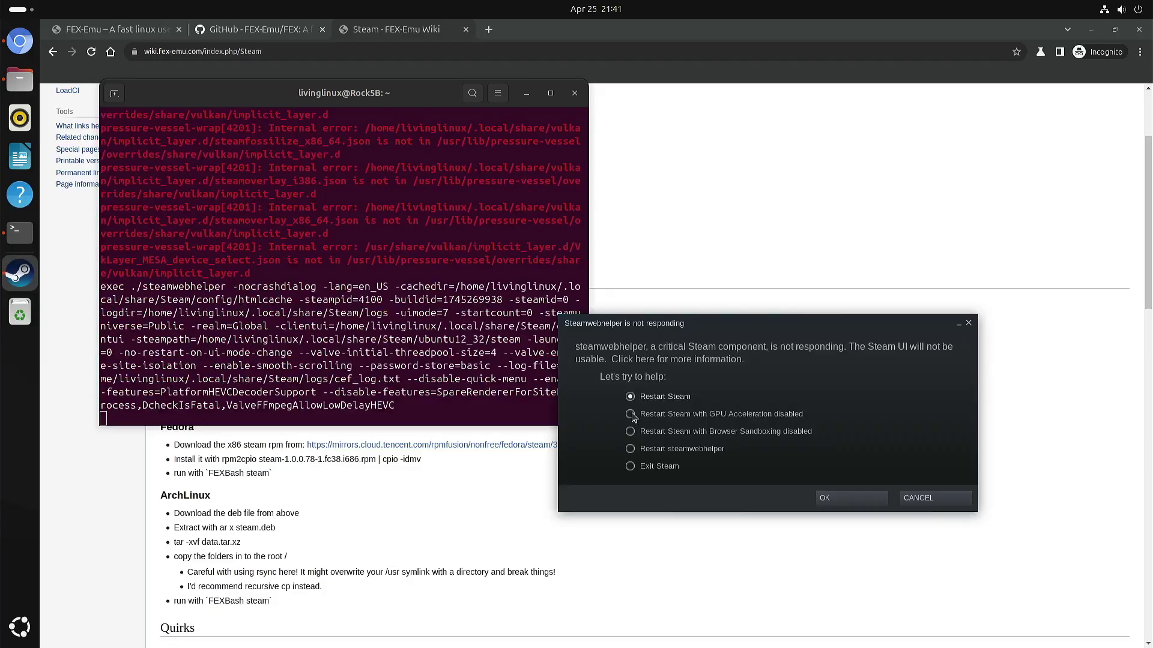
Step: Restart Steam with browser sandboxing disabled from the steamwebhelper error dialog
left_click(639, 417)
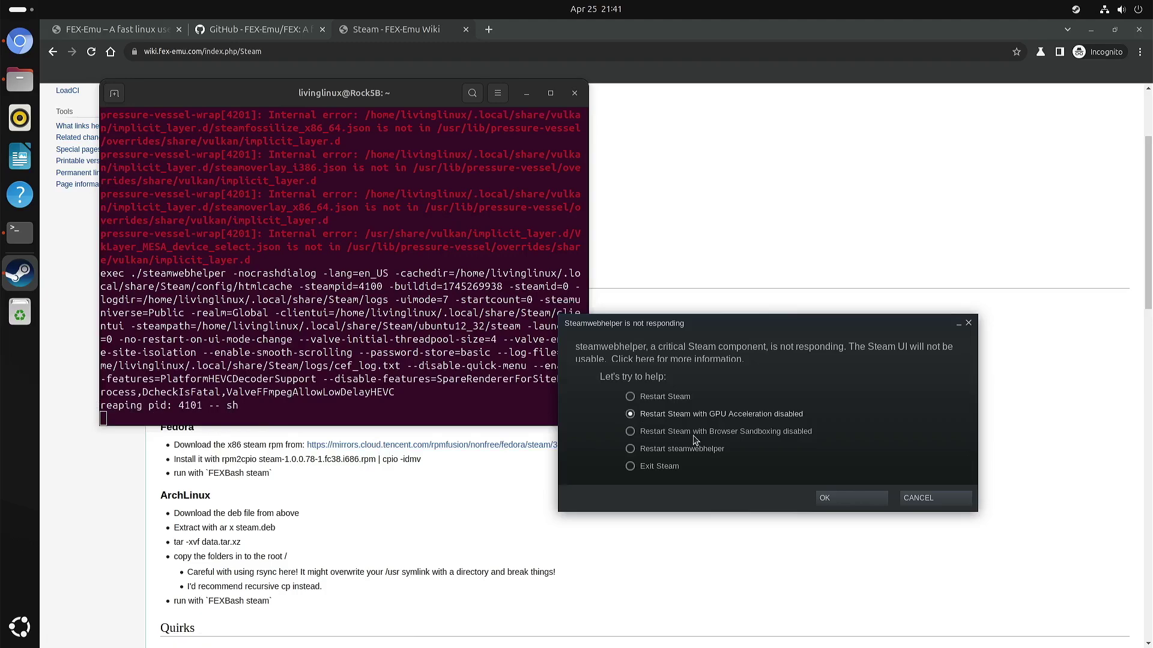
left_click(629, 432)
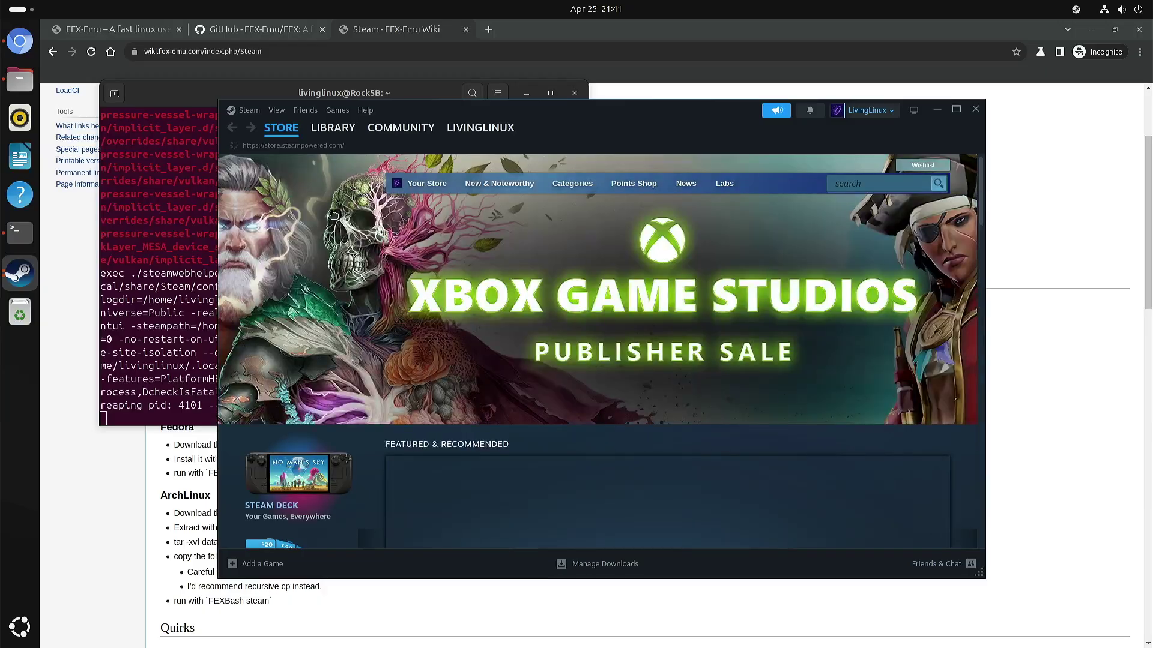
Step: Go to the Steam Library and select Half-Life from the game list
left_click(336, 132)
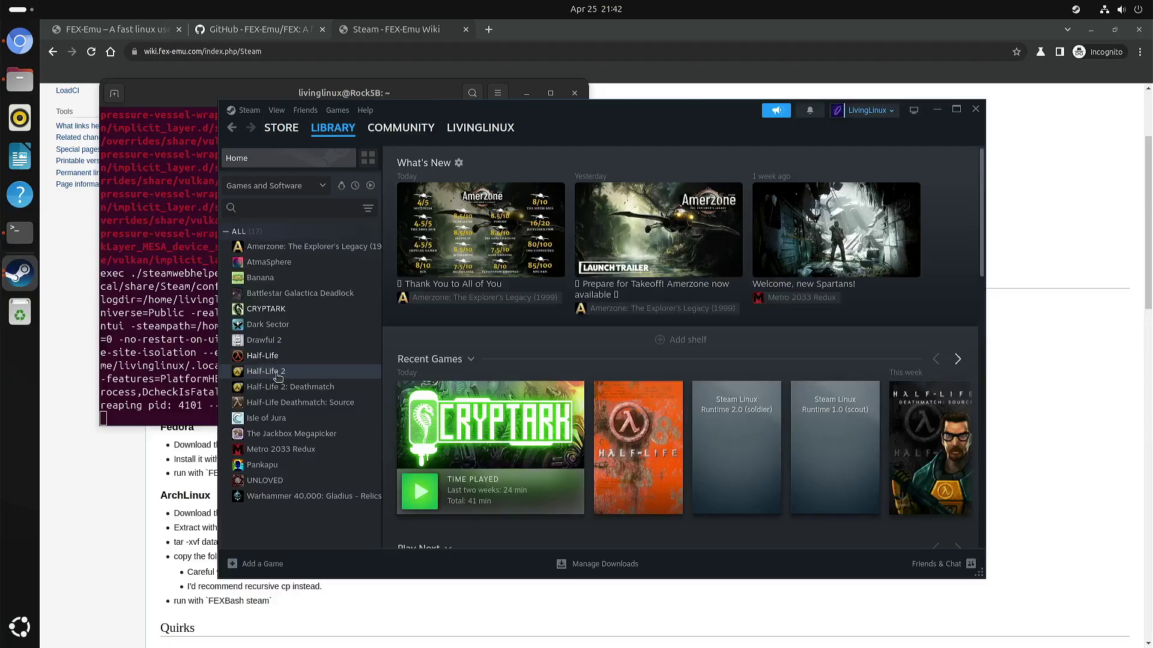
left_click(290, 360)
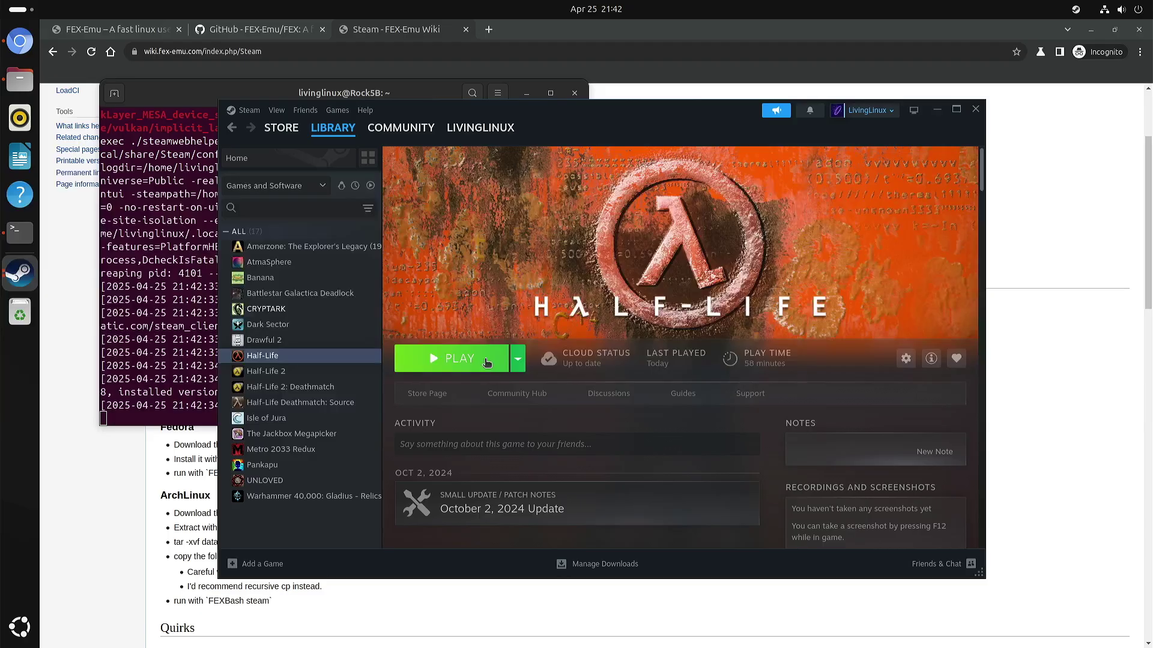
Step: Start Half-Life with PLAY, then bring the steamwebhelper error window forward
left_click(486, 363)
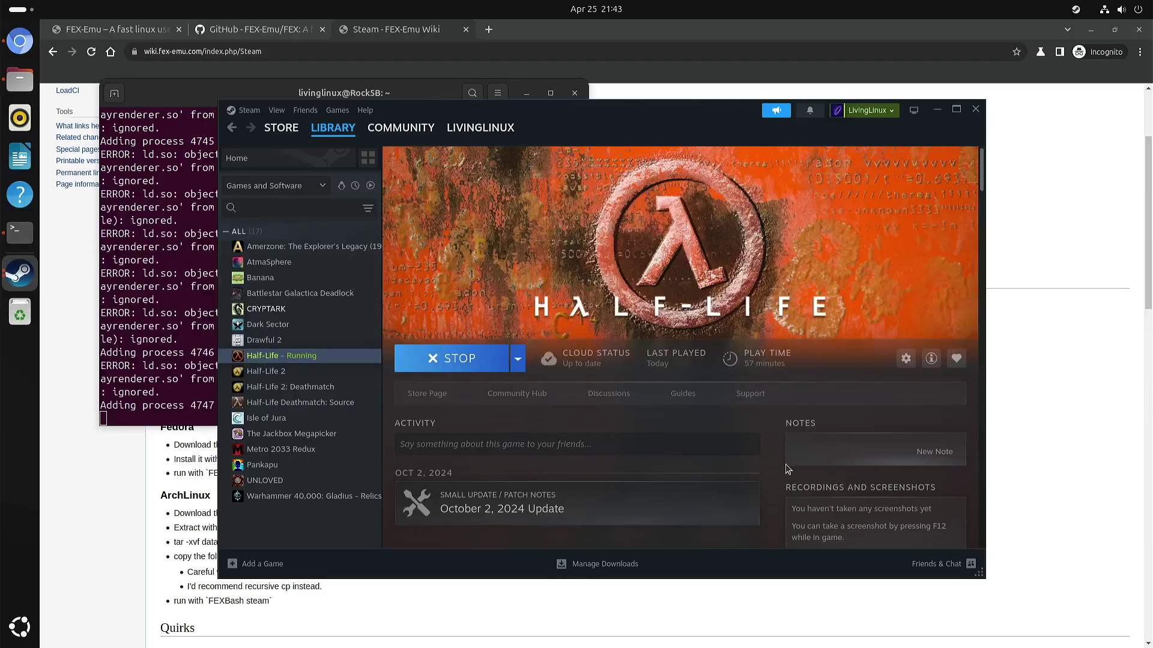
left_click(19, 275)
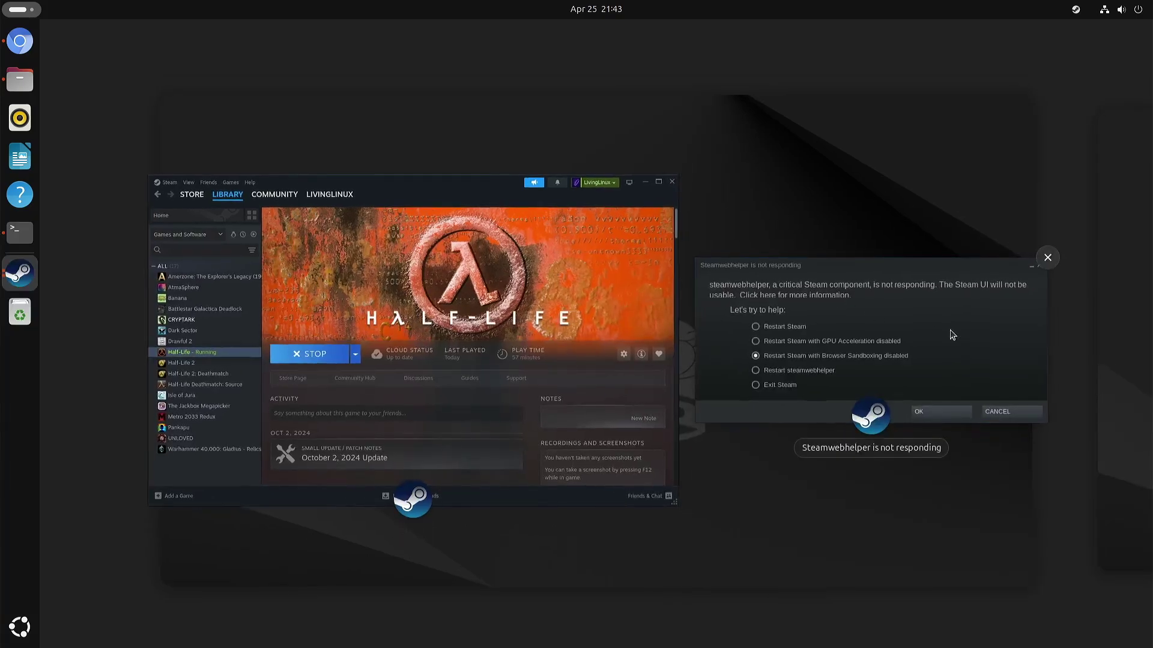
left_click(1014, 310)
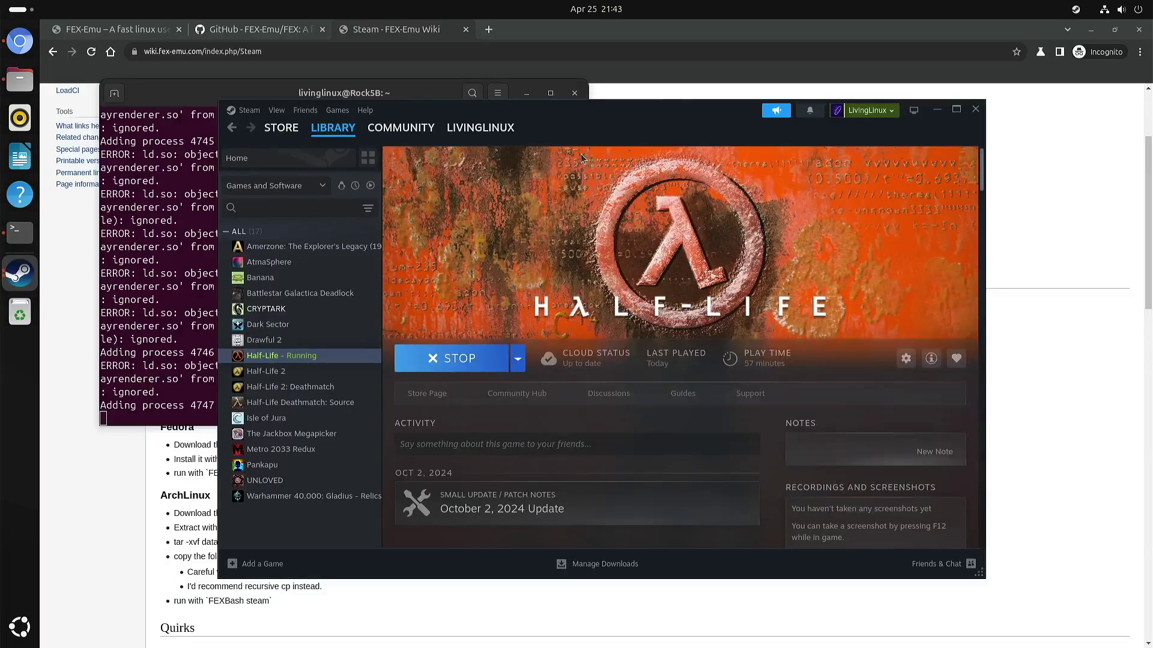
Step: Launch System Monitor on its Resources graphs and move it to the bottom-right
left_click(27, 635)
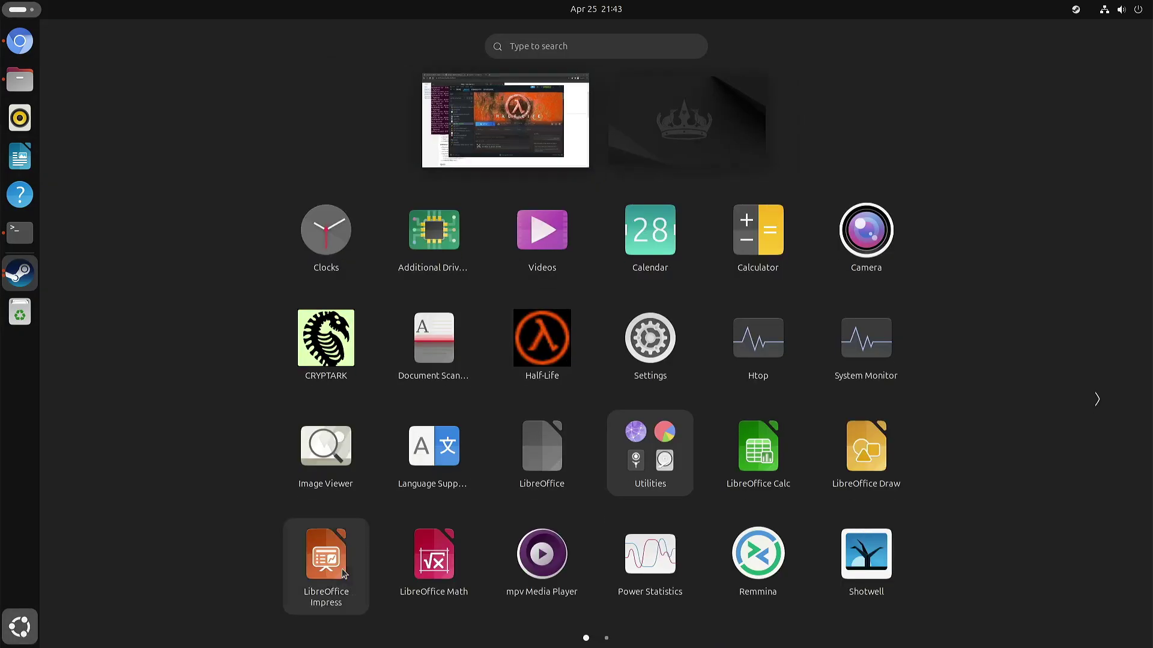
left_click(854, 347)
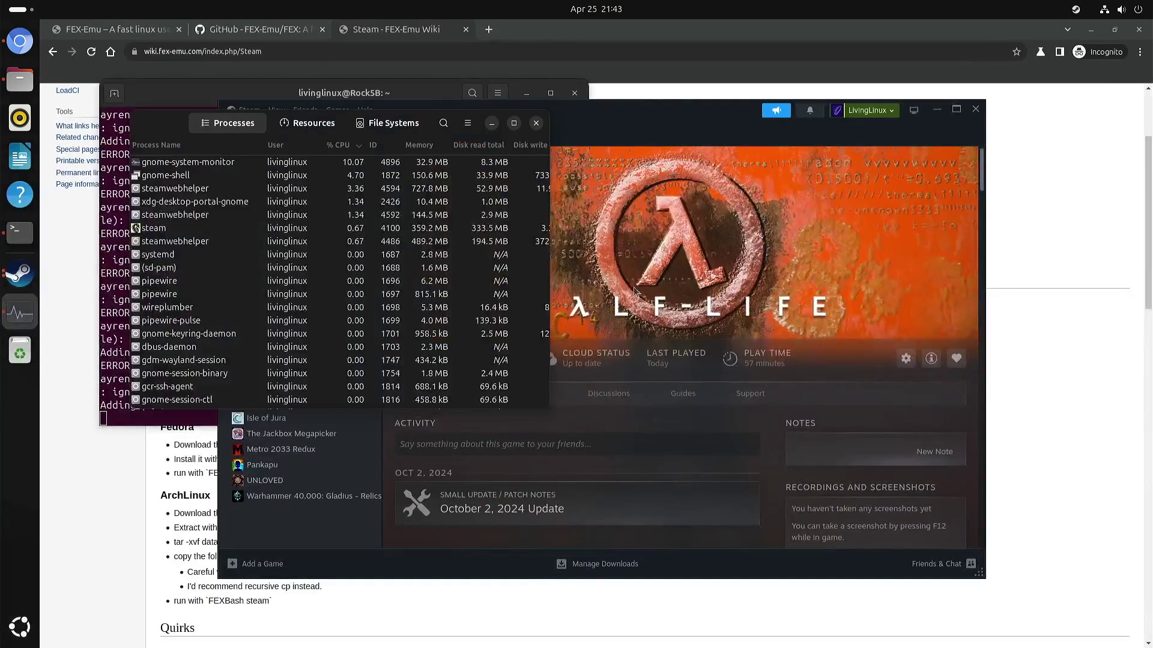
left_click(310, 123)
left_click_drag(188, 130, 759, 344)
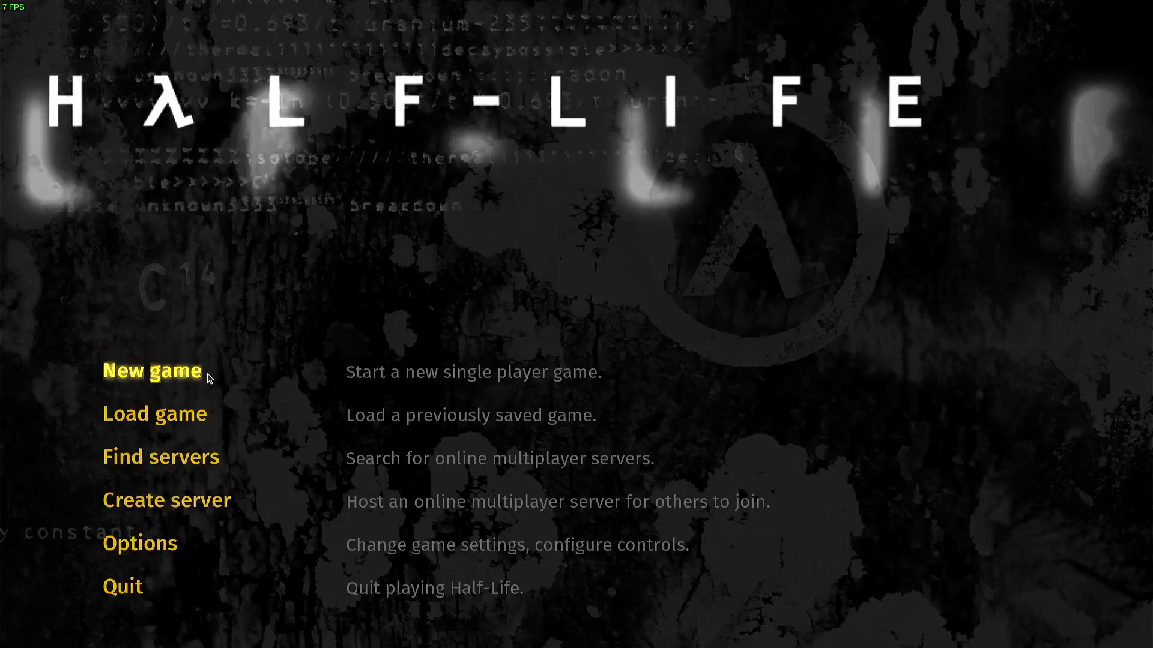
Step: Begin a new Half-Life campaign, ride the opening tram briefly, then quit the game
left_click(178, 373)
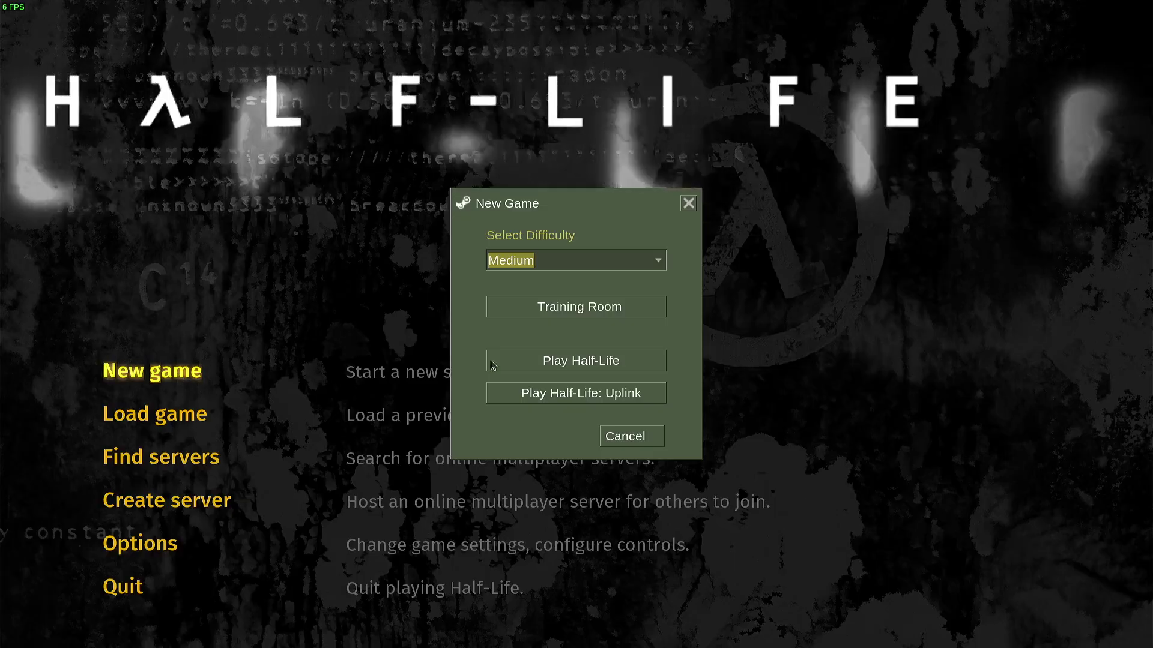
left_click(586, 366)
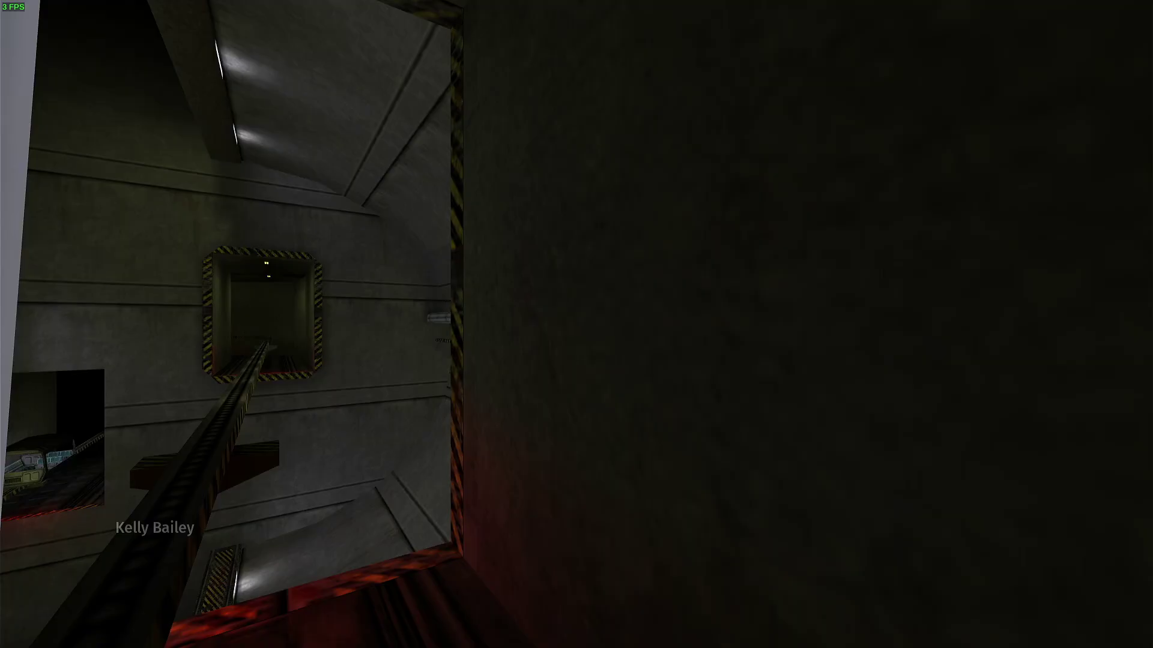
key("Escape")
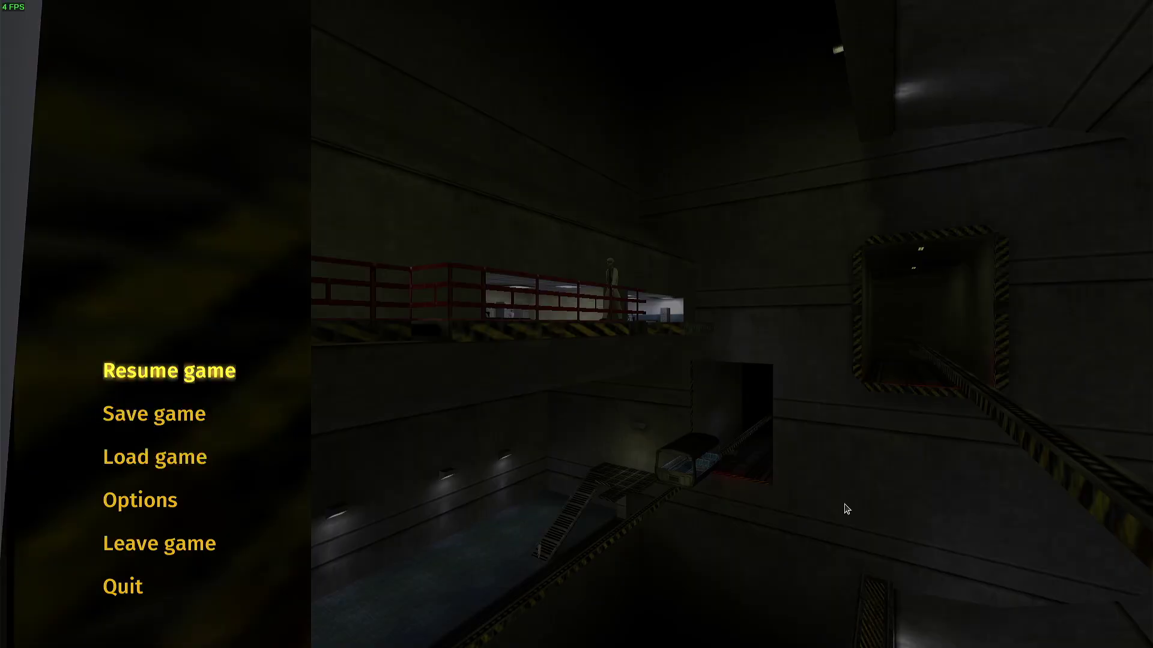
left_click(127, 594)
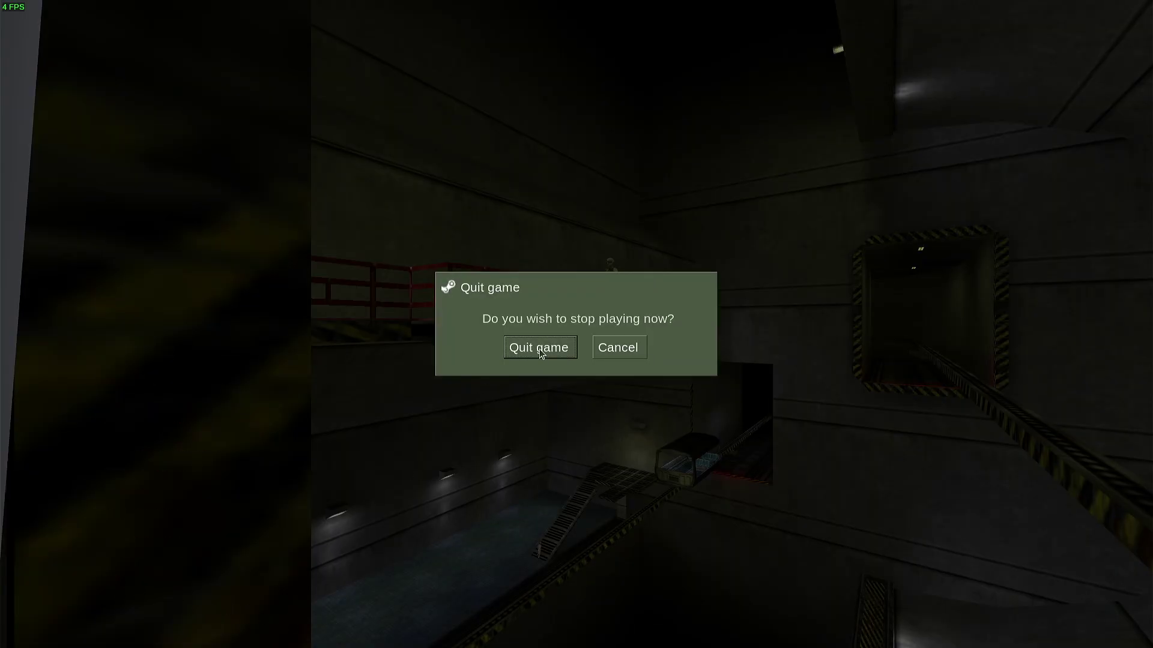
left_click(539, 348)
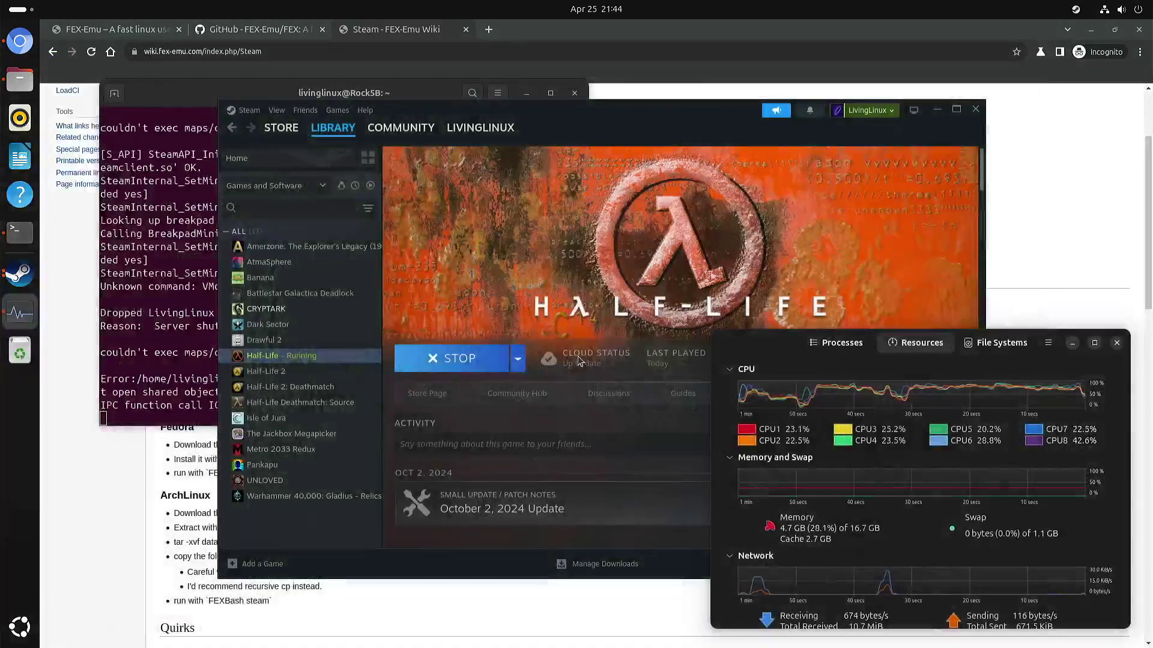
Step: Minimise System Monitor to uncover Steam's Half-Life page
left_click(1073, 343)
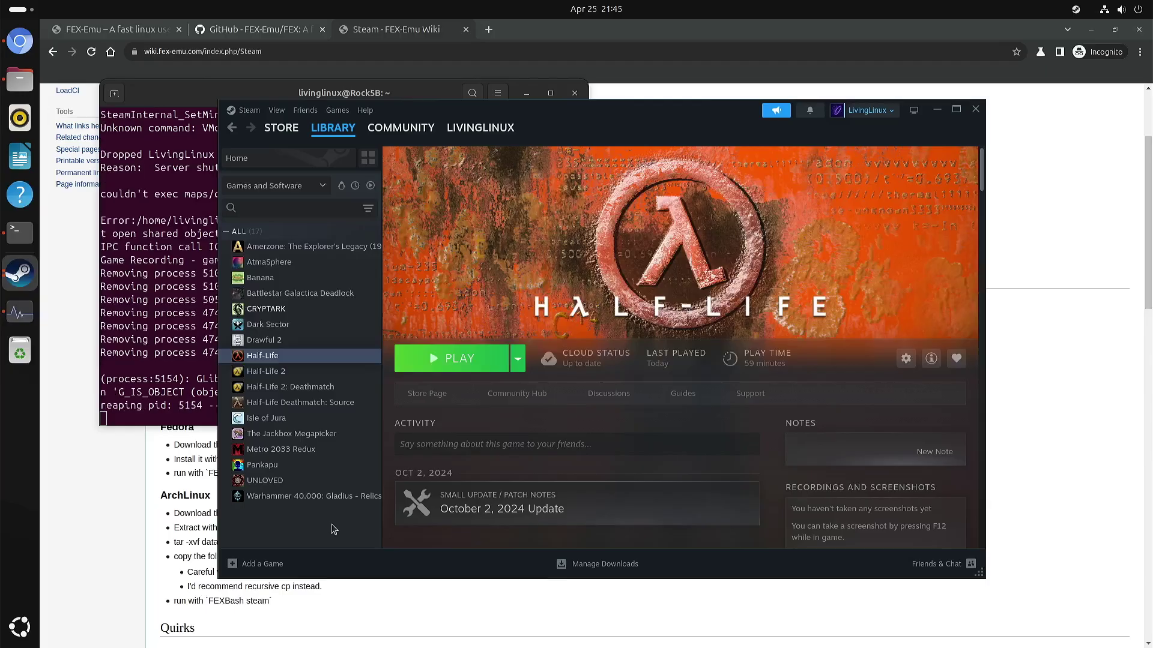
Step: Select CRYPTARK in the Steam library and play it until its main menu loads
left_click(267, 309)
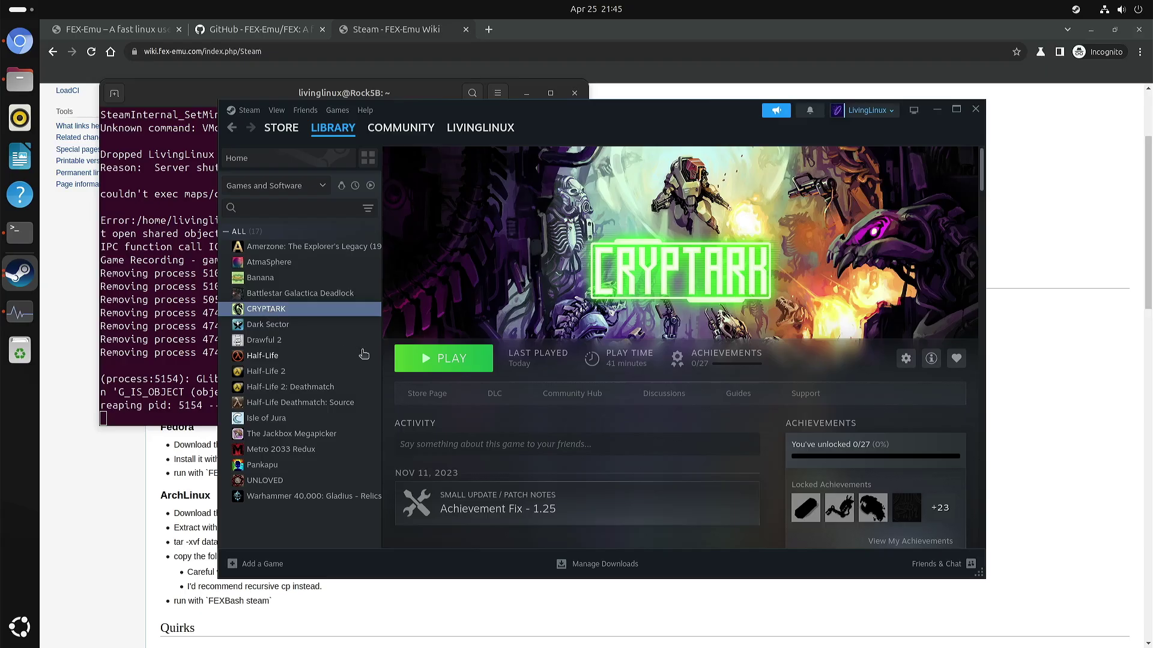
left_click(463, 360)
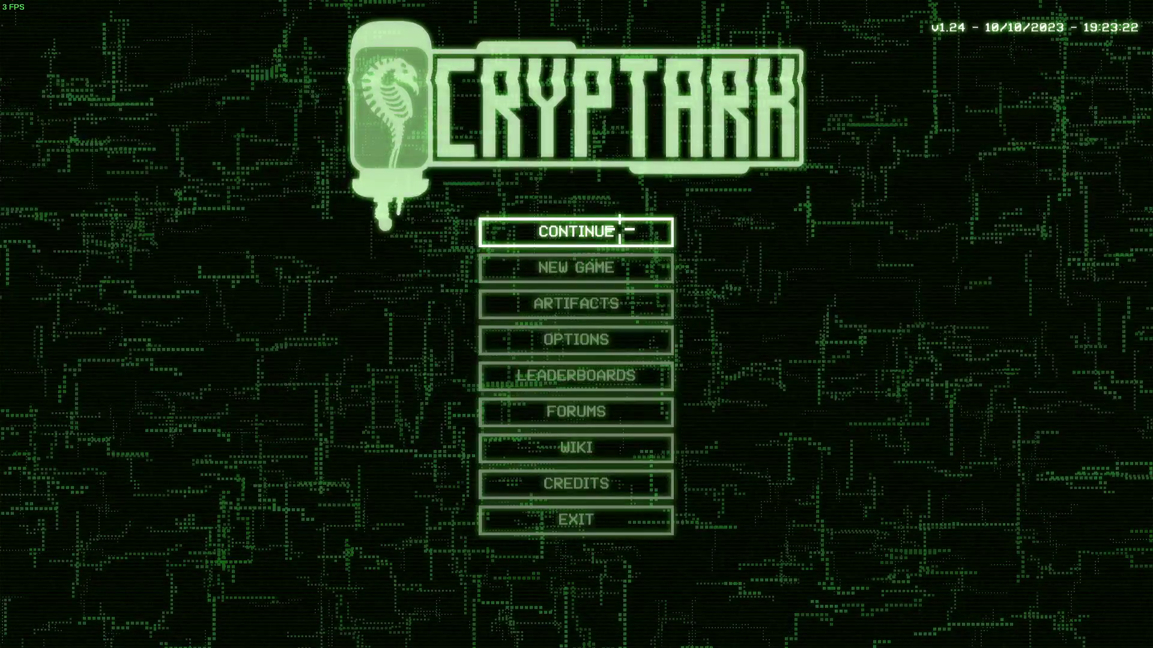
Step: Continue the campaign from the 'Wave 0 04-25' save slot
left_click(620, 230)
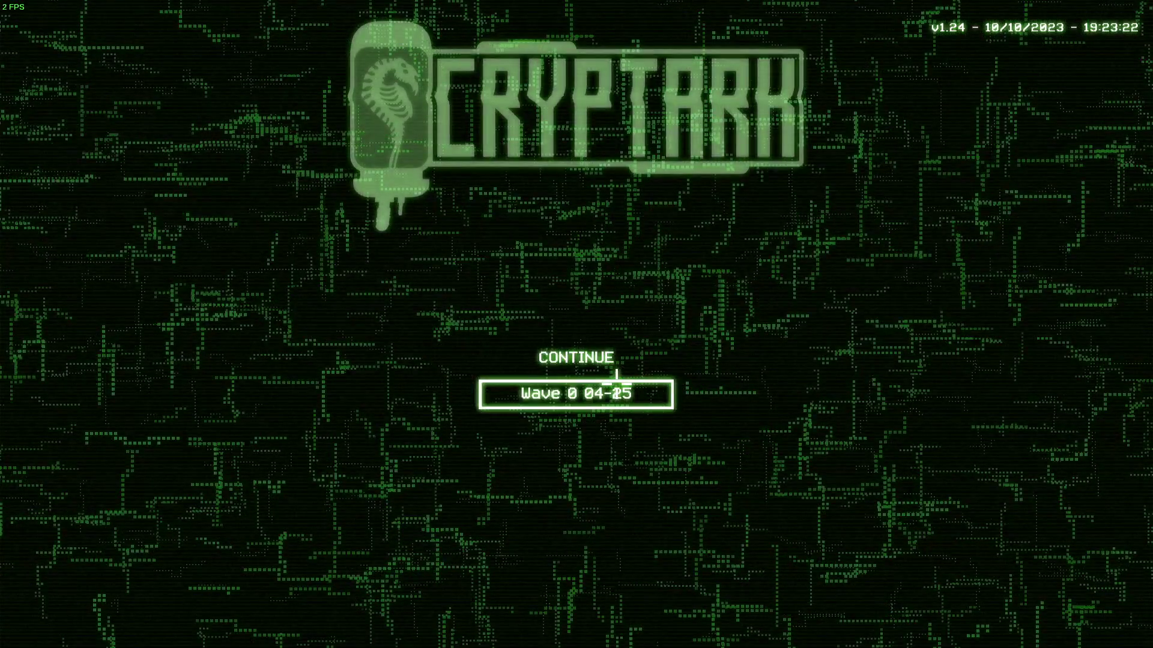
left_click(616, 380)
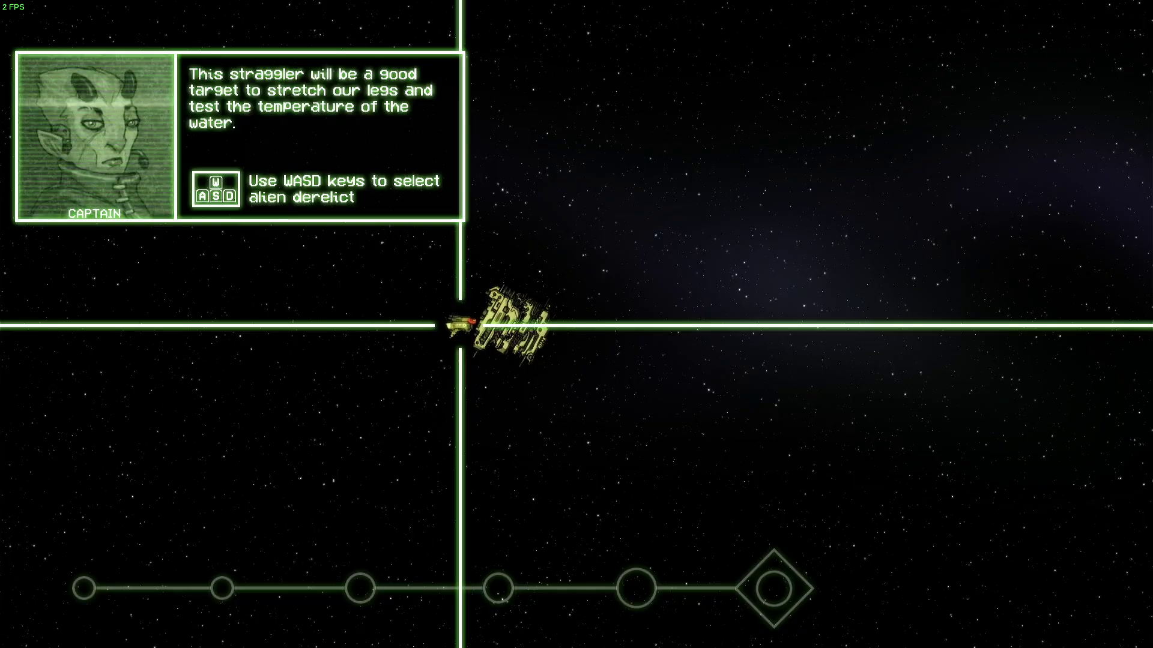
Step: Move the targeting between the derelict and the warship with A/D, then pause with Escape
key("d")
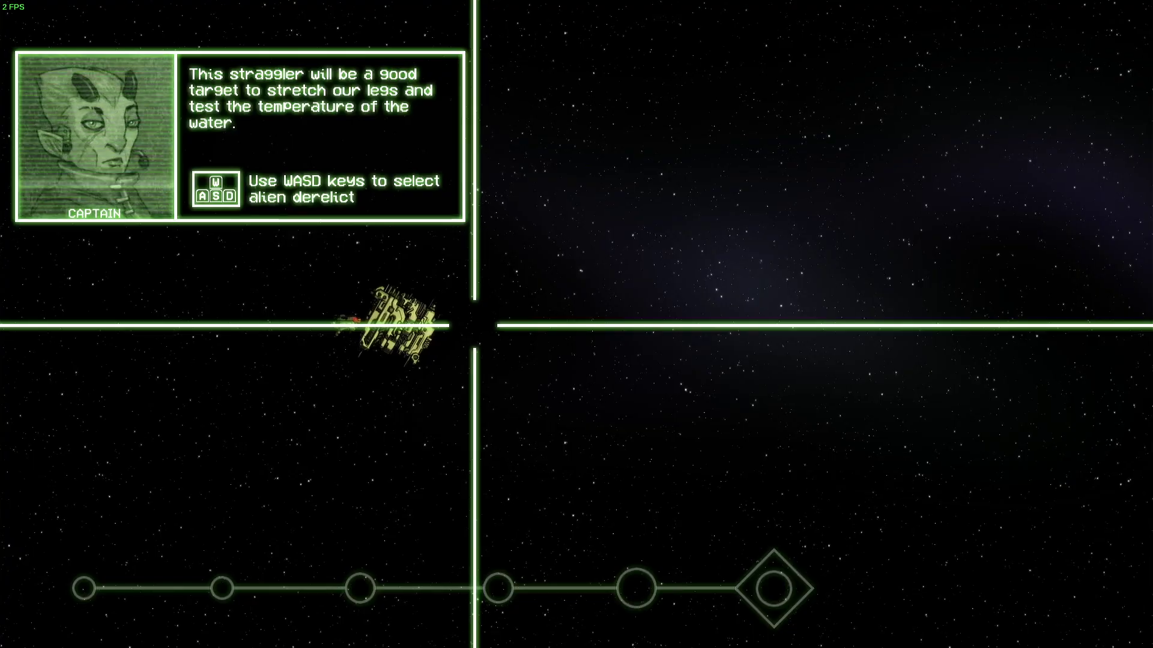
key("a")
key("d")
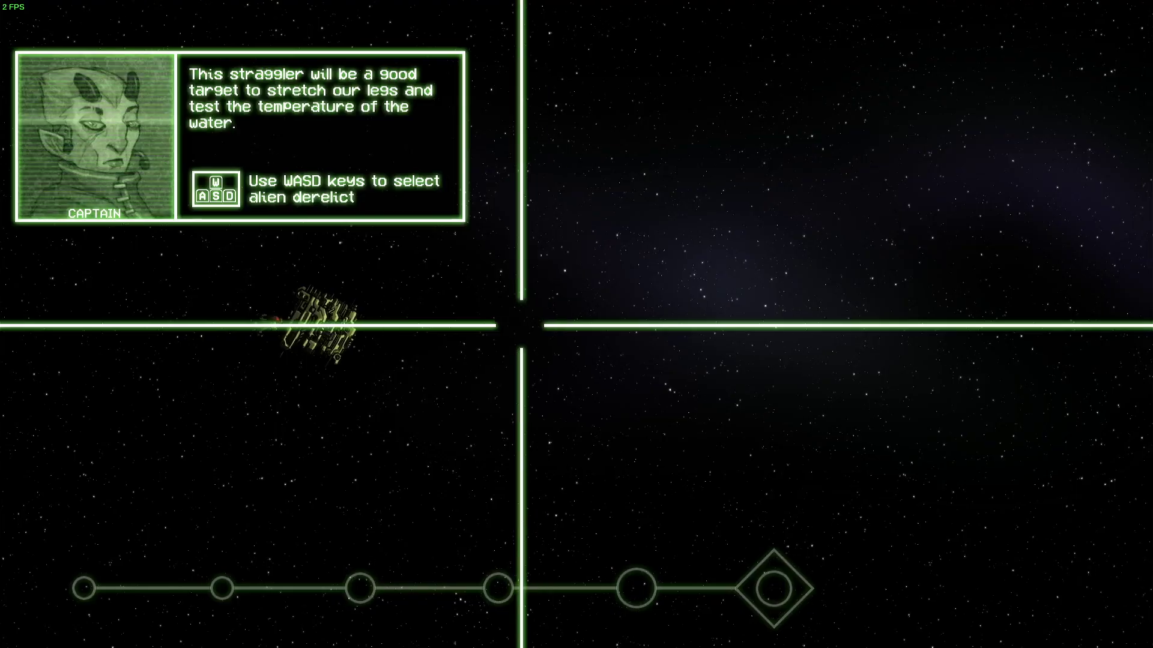
key("a")
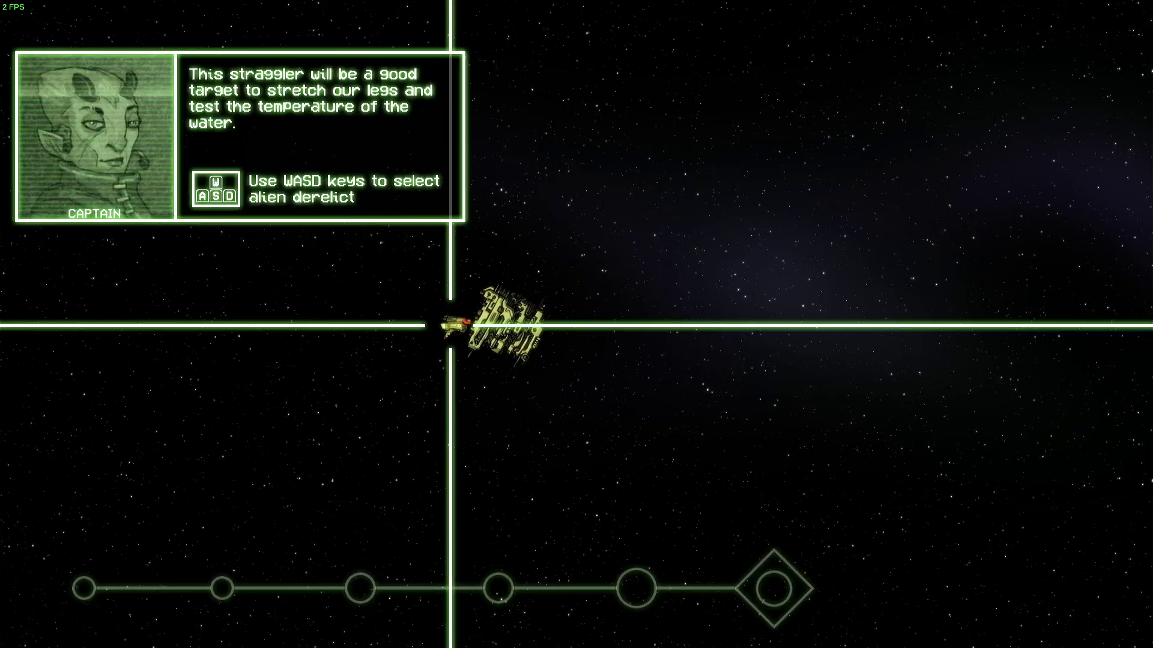
key("Escape")
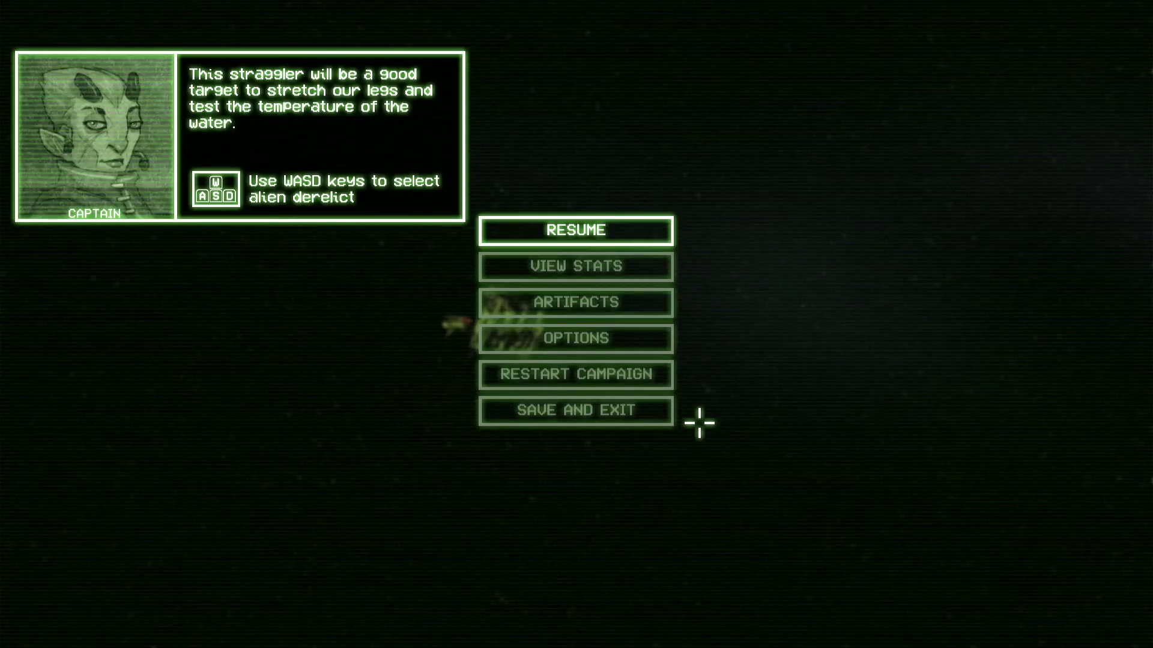
Step: Save and exit the CRYPTARK campaign, then exit the game to desktop, confirming Yes each time
left_click(655, 414)
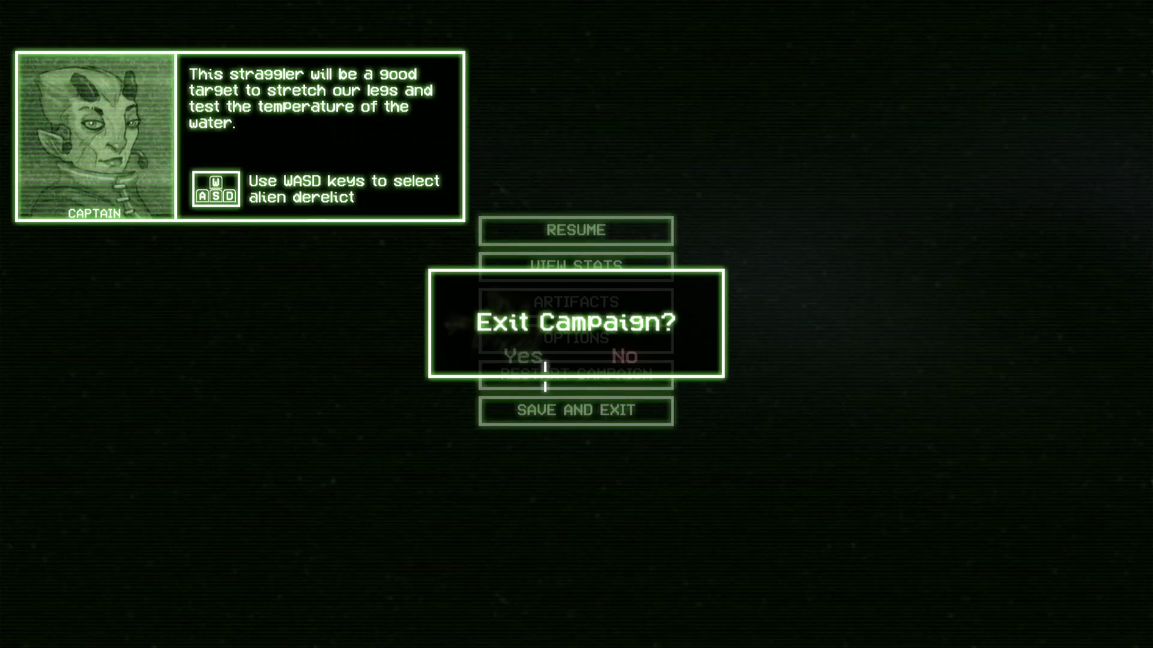
left_click(506, 362)
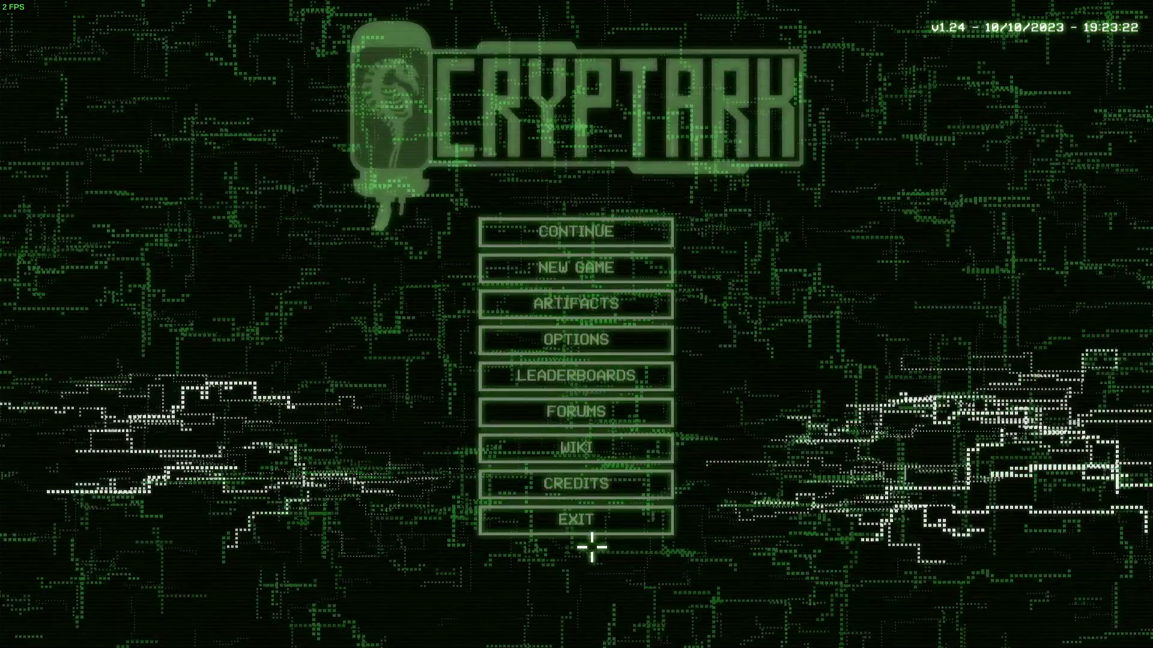
left_click(602, 519)
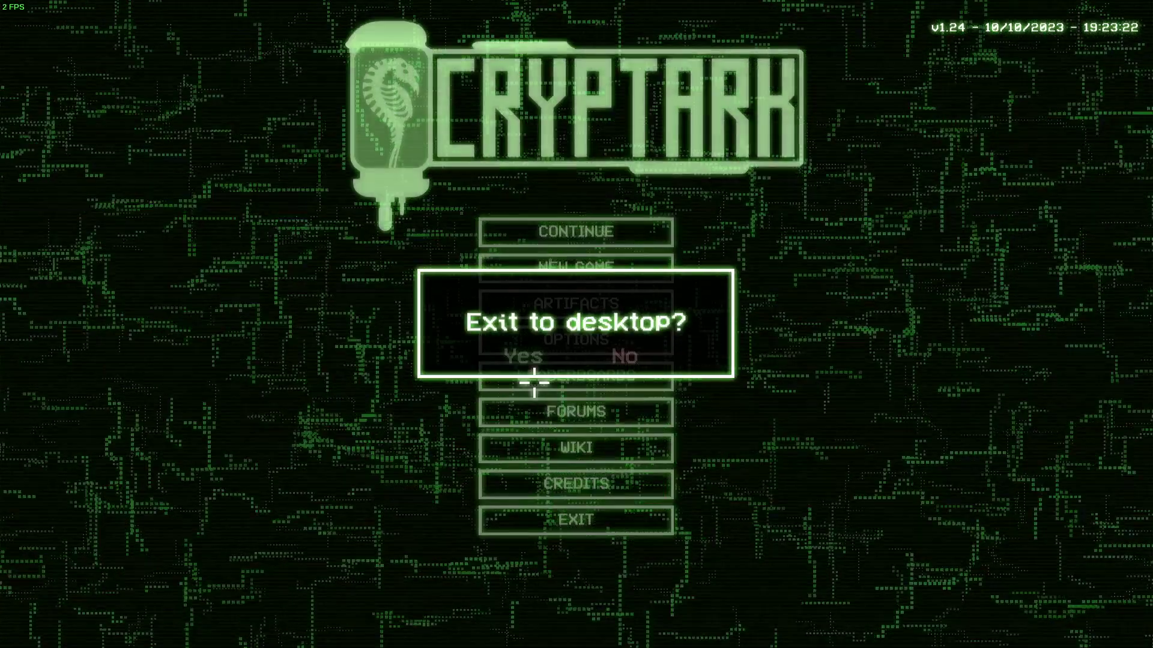
left_click(499, 345)
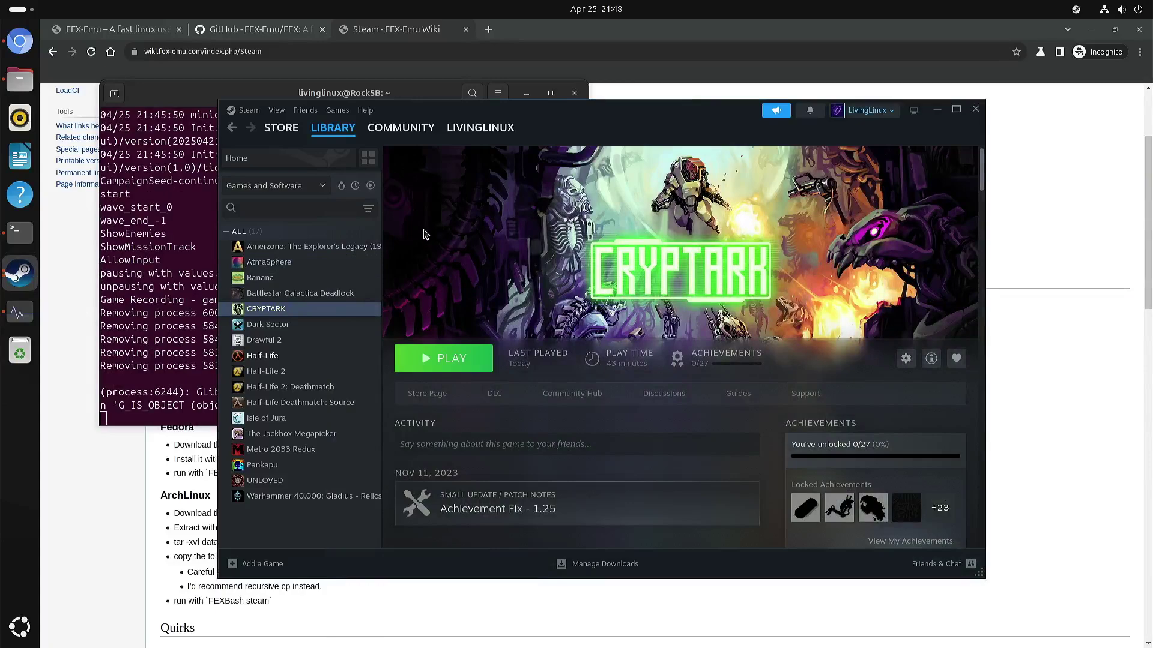
Step: Quit the Steam client via Steam > Exit
left_click(249, 111)
left_click(251, 115)
left_click(251, 115)
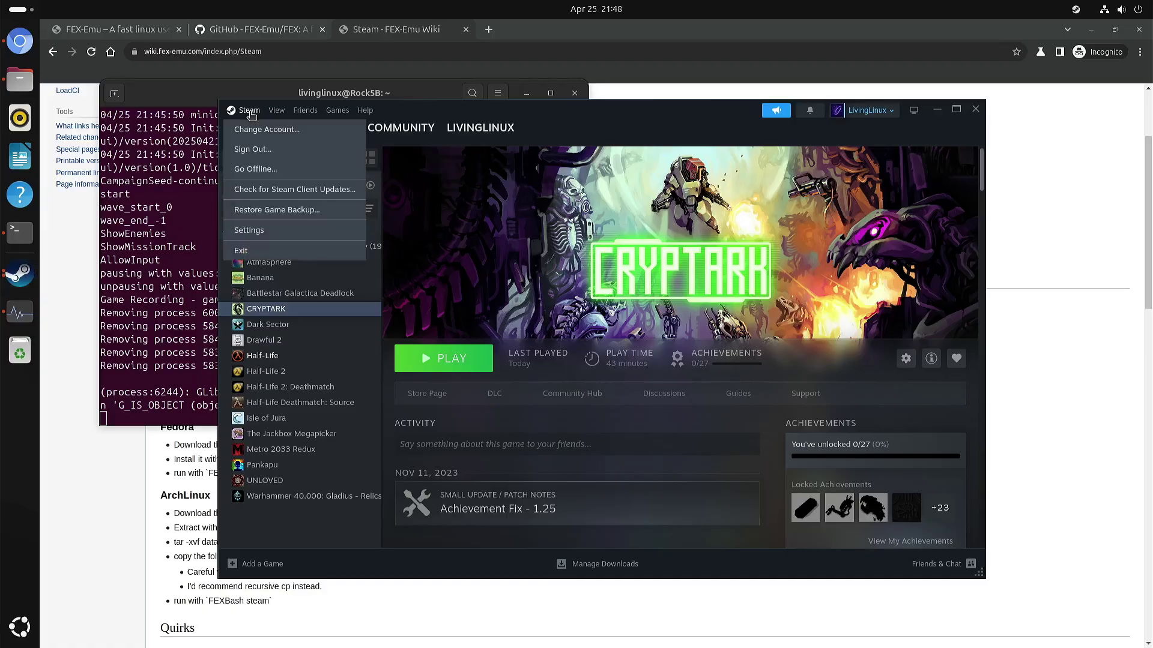
left_click(248, 252)
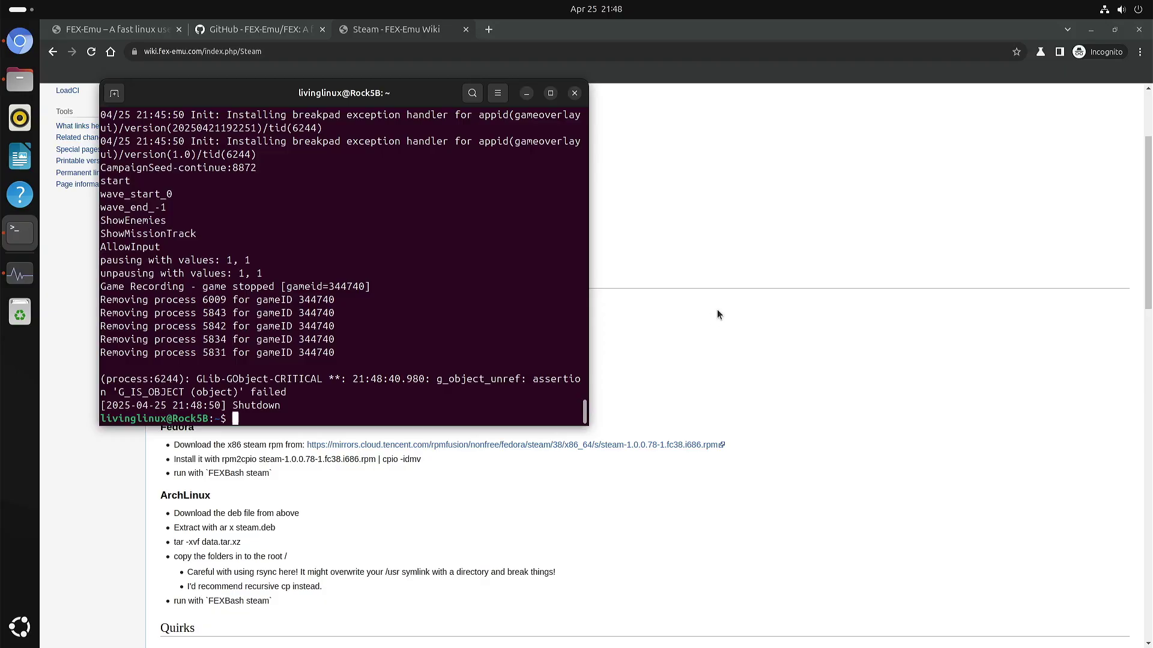
Step: Change into the Downloads folder and list its contents with ls -l
type("cd Dow")
key("Tab")
key("Return")
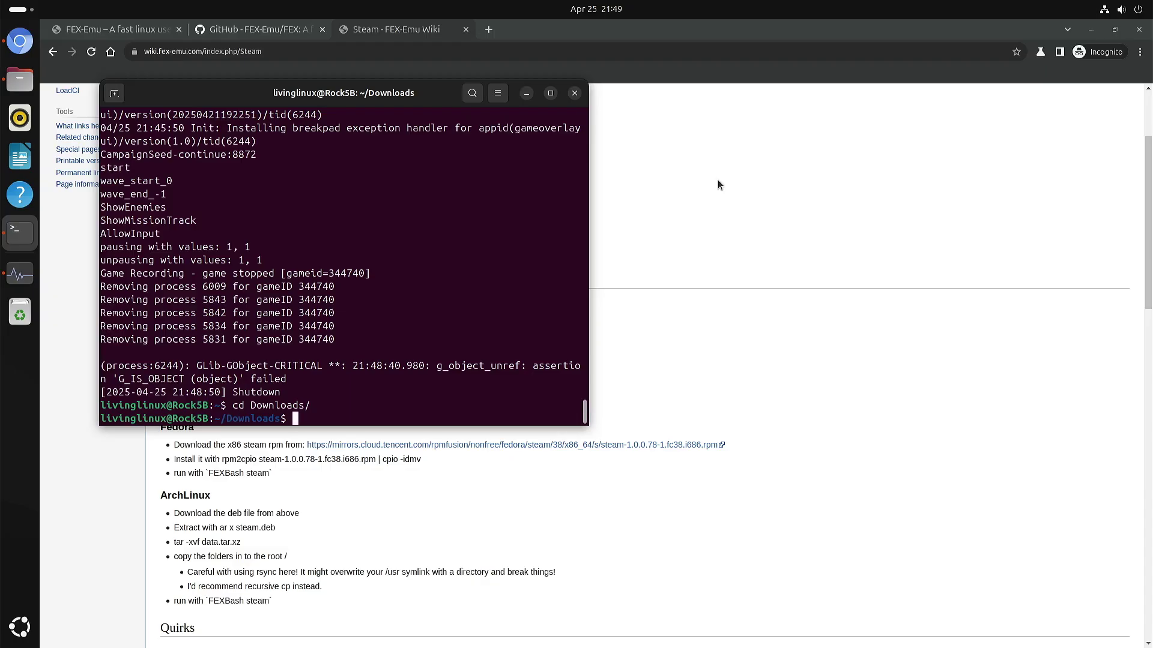
type("ls -l")
key("Return")
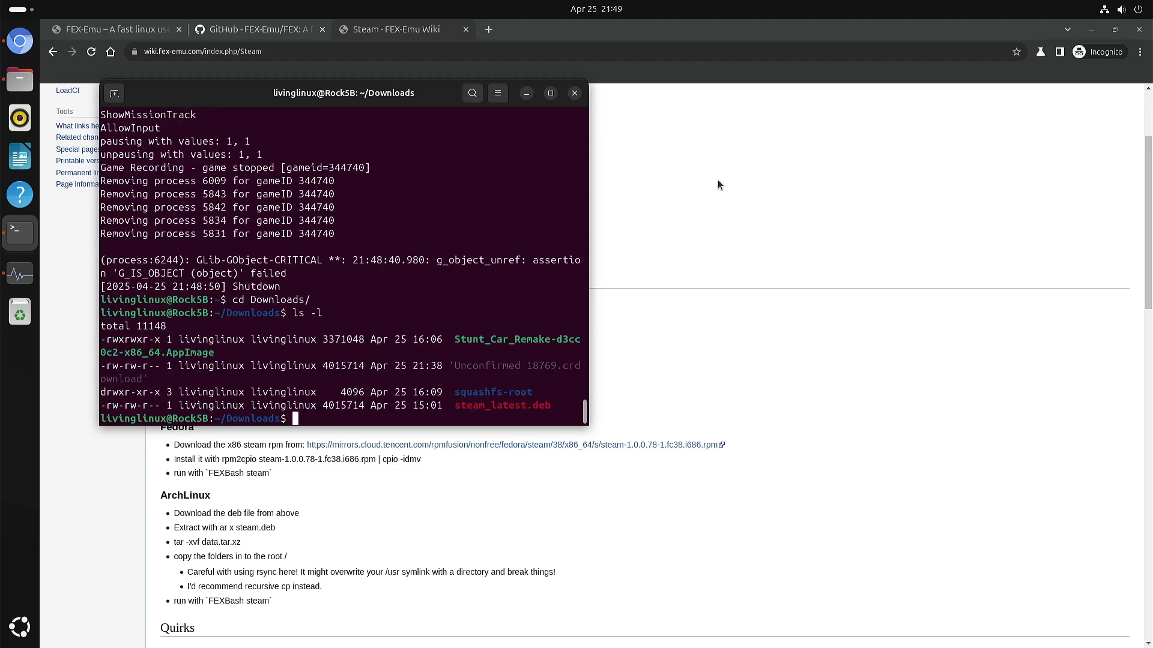
Step: Run ./Stunt_Car_Remake-d3cc0c2-x86_64.AppImage, which fails needing libfuse.so.2, and type sudo apt install libfuse2
type("./S")
key("Tab")
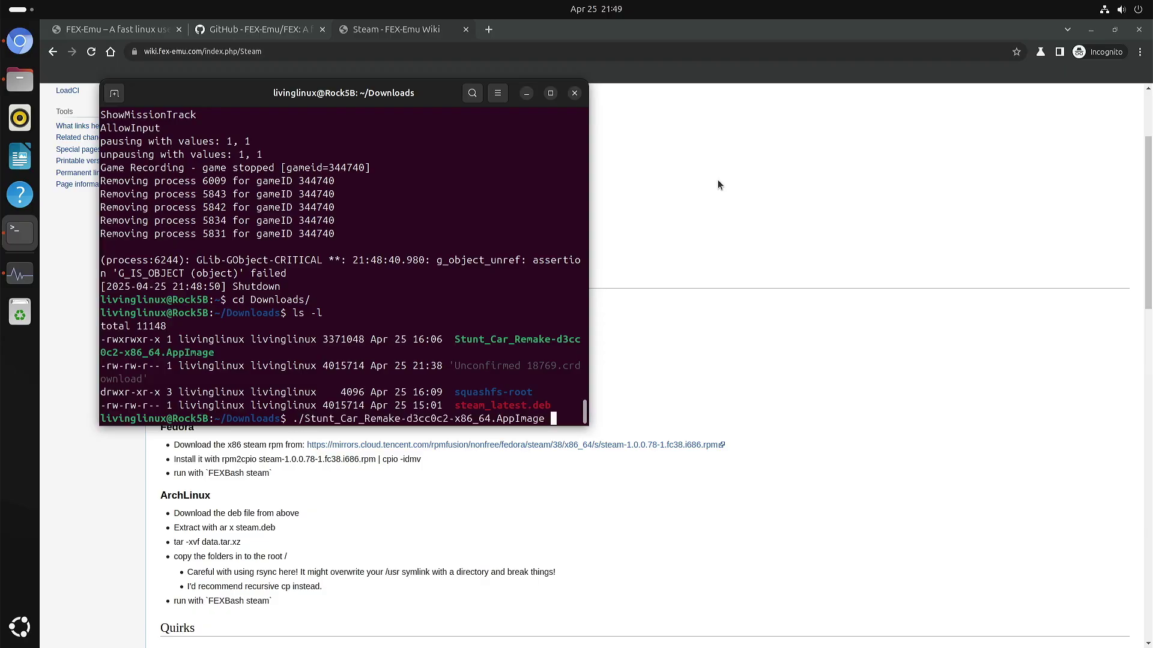
key("Return")
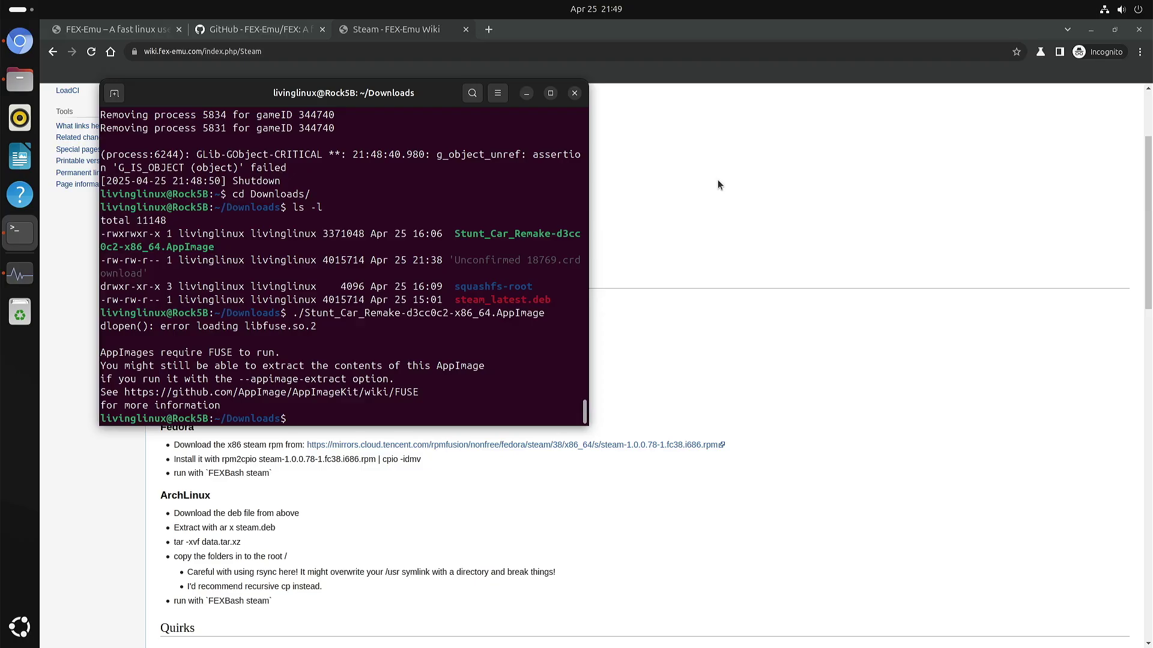
type("sudo apt install libfuse2")
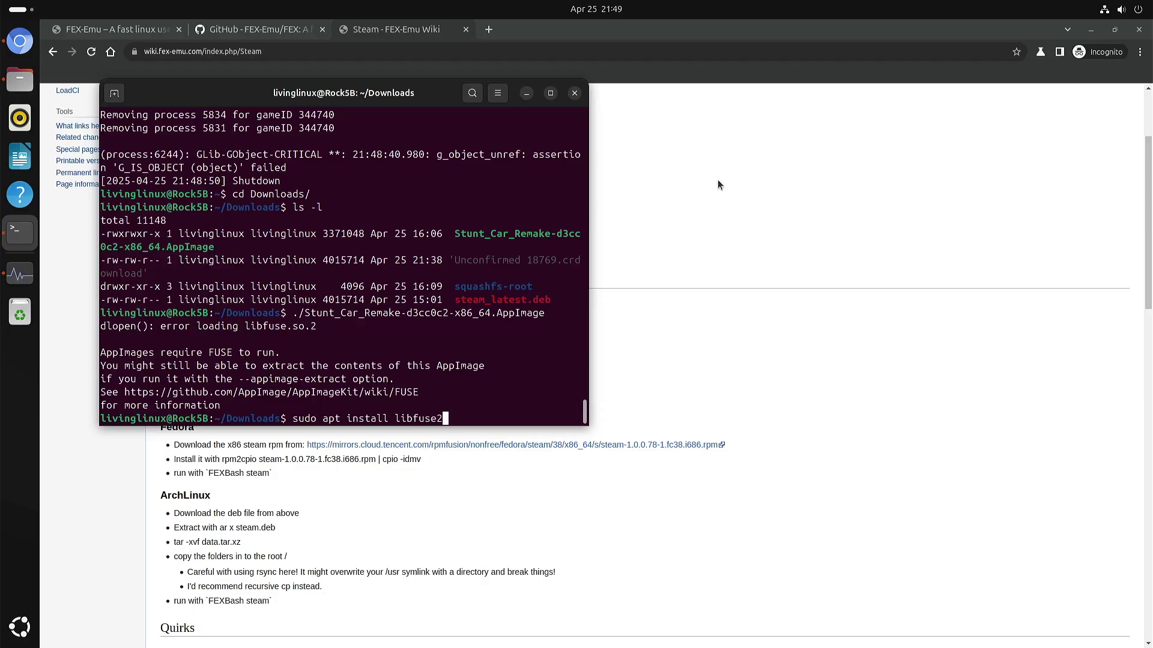
Step: Run sudo apt install libfuse2 with the account password, then select the --appimage-extract option text
key("Return")
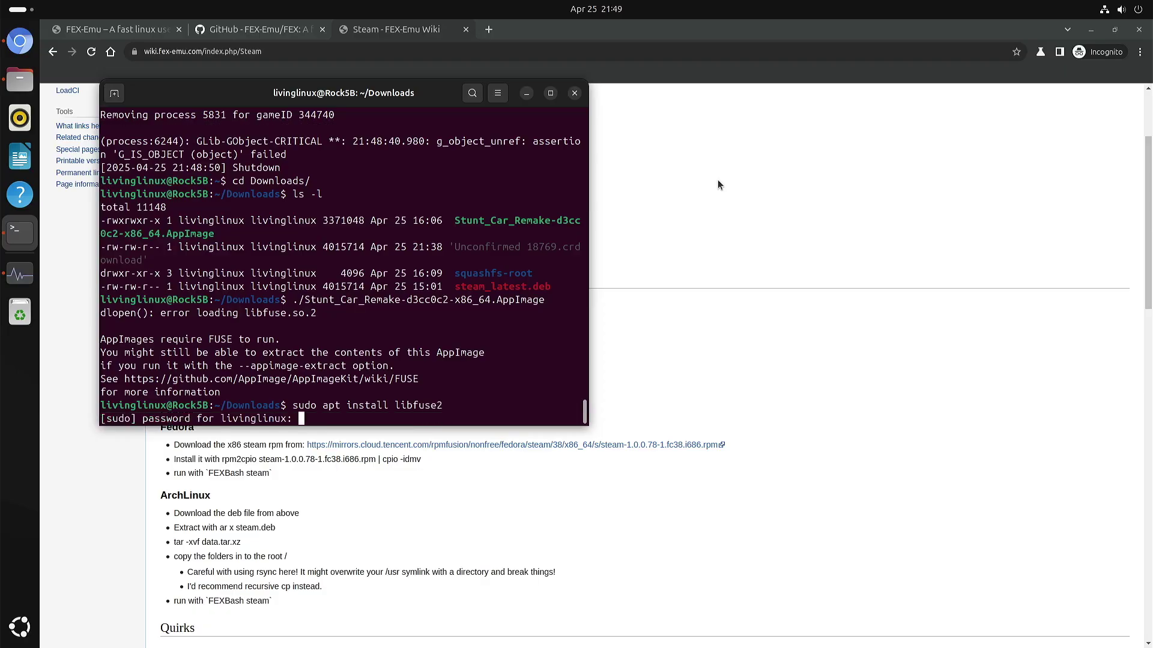
key("Return")
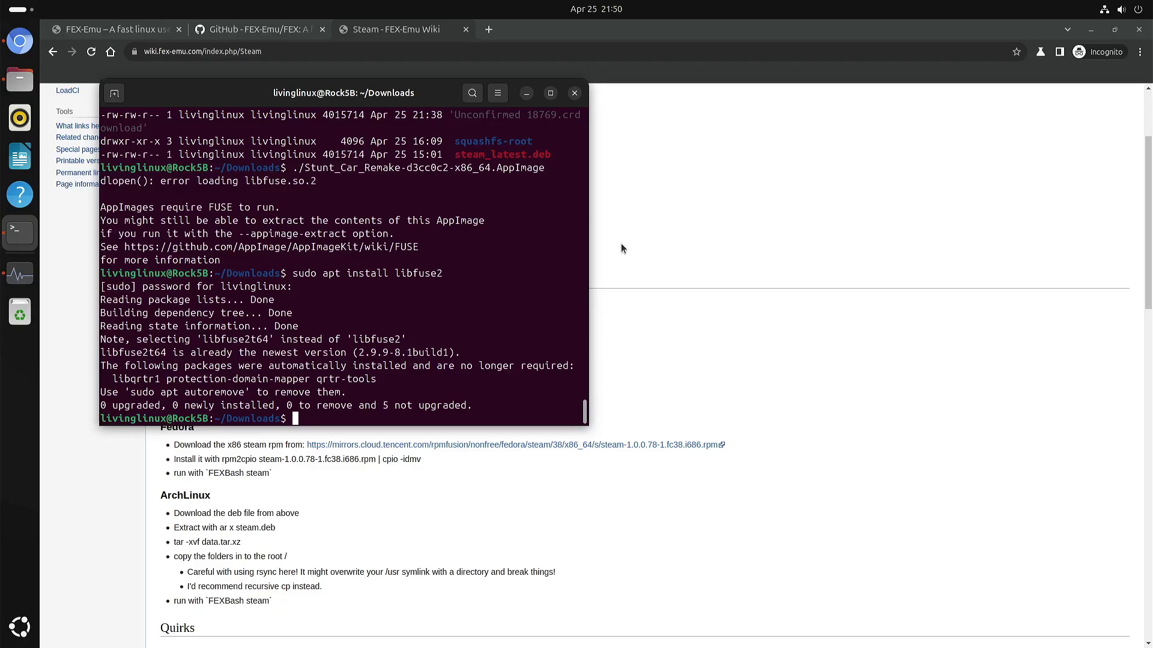
left_click_drag(239, 234, 345, 234)
key("ctrl+c")
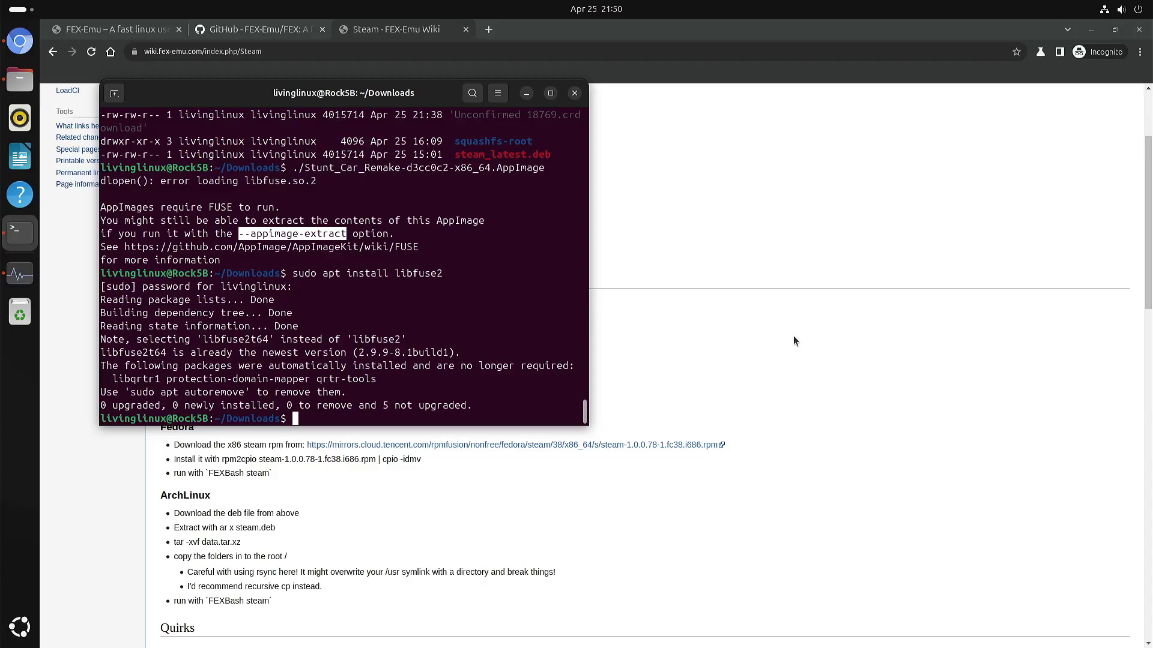
Step: Recall the AppImage command, append --appimage-extract, then start erasing the composed line
key("Up")
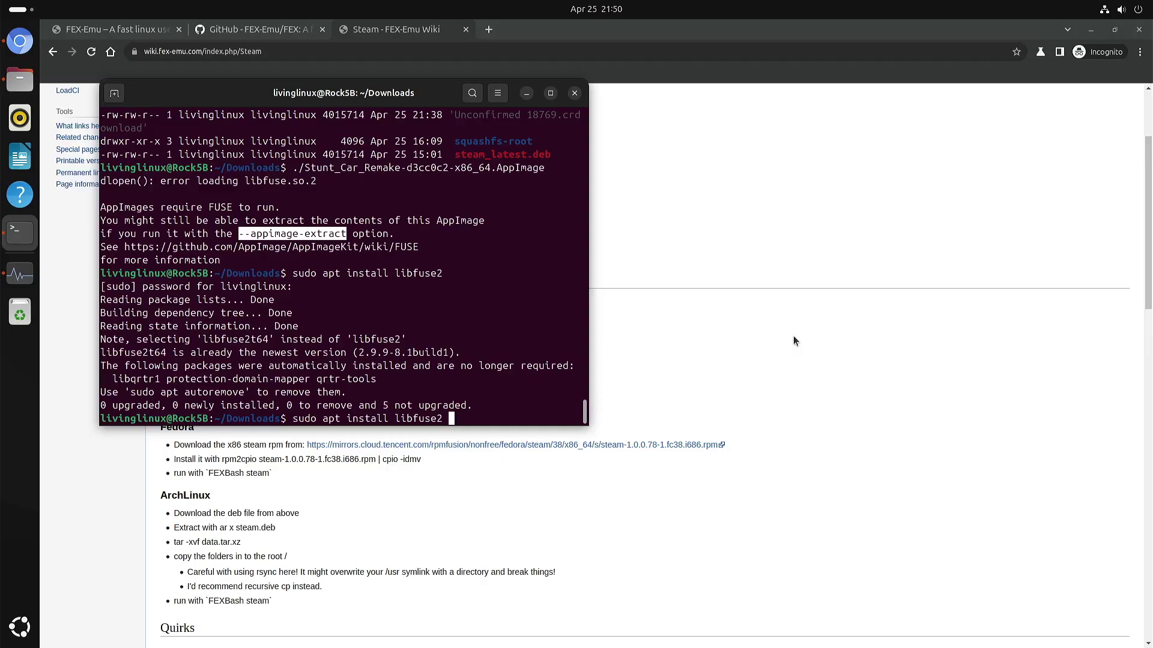
key("Up")
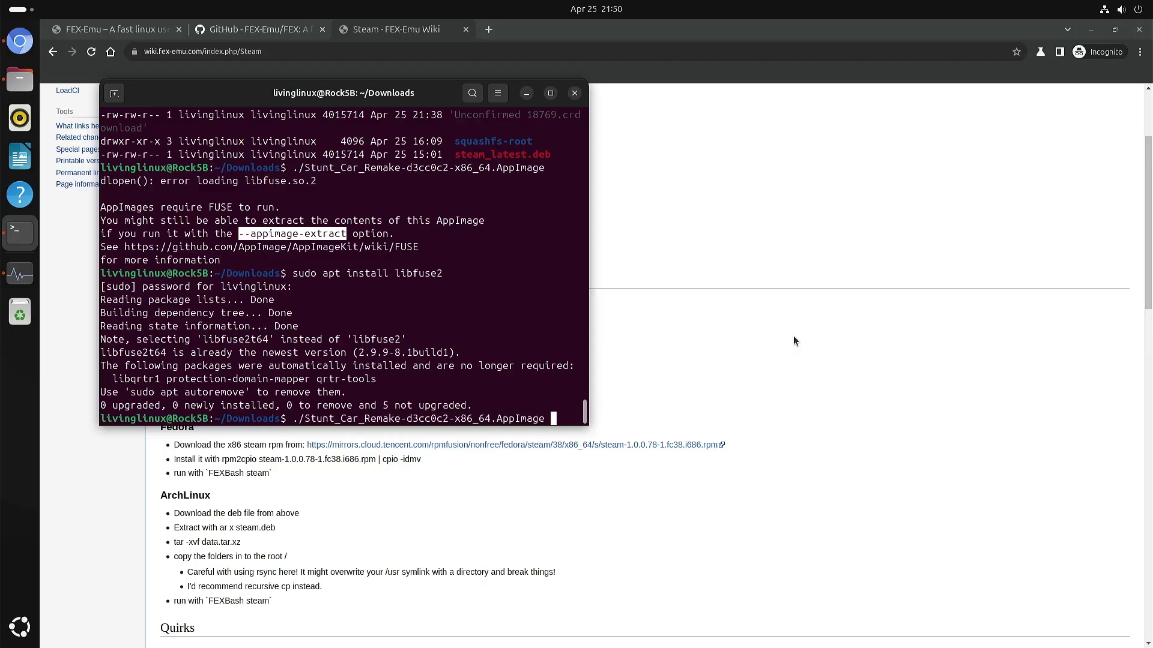
key("ctrl+shift+v")
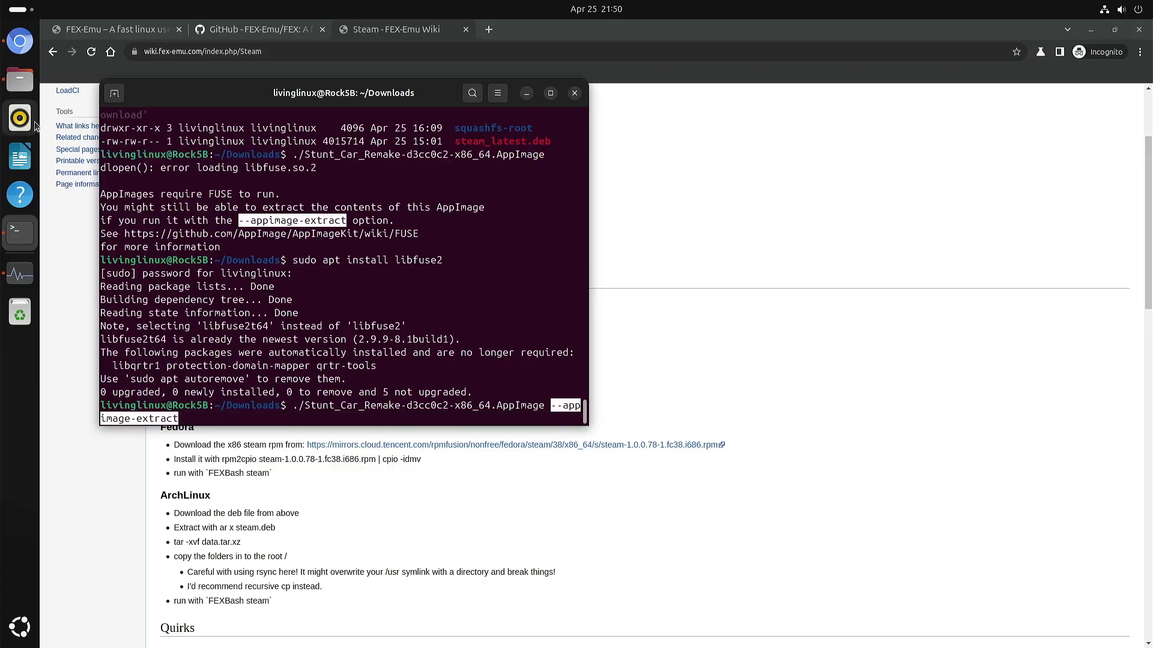
left_click(259, 416)
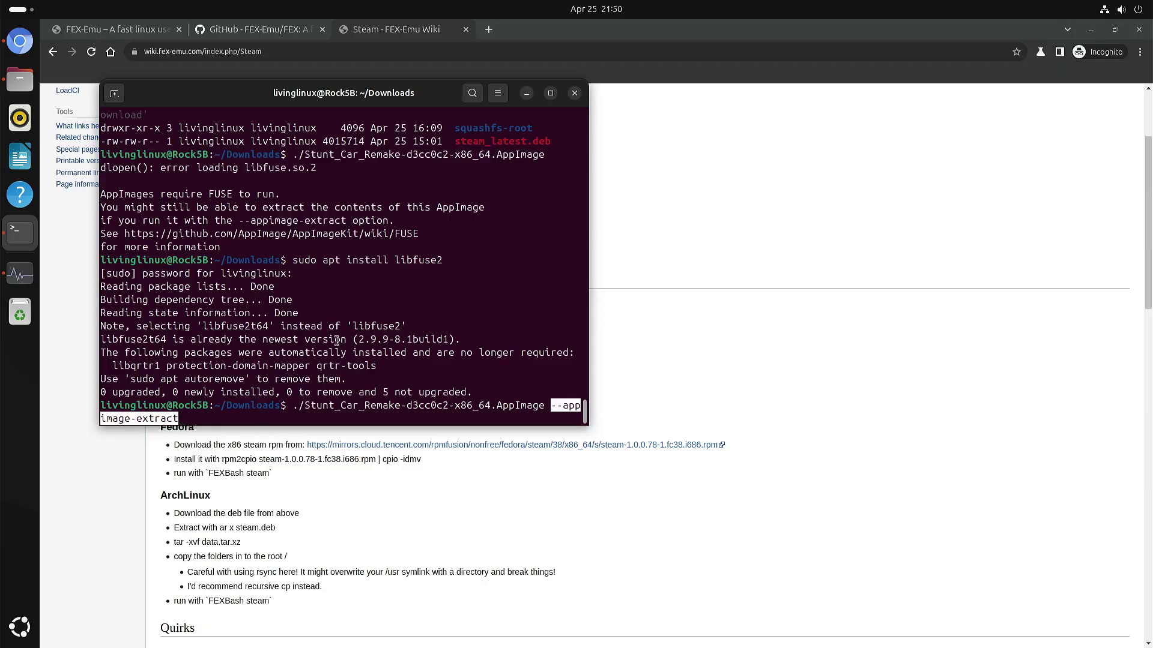
key("BackSpace")
key("BackSpace")
key("BackSpace")
key("BackSpace")
key("BackSpace")
key("BackSpace")
key("BackSpace")
key("BackSpace")
key("BackSpace")
key("BackSpace")
key("BackSpace")
key("BackSpace")
key("BackSpace")
key("BackSpace")
key("BackSpace")
key("BackSpace")
key("BackSpace")
key("BackSpace")
key("BackSpace")
key("BackSpace")
key("BackSpace")
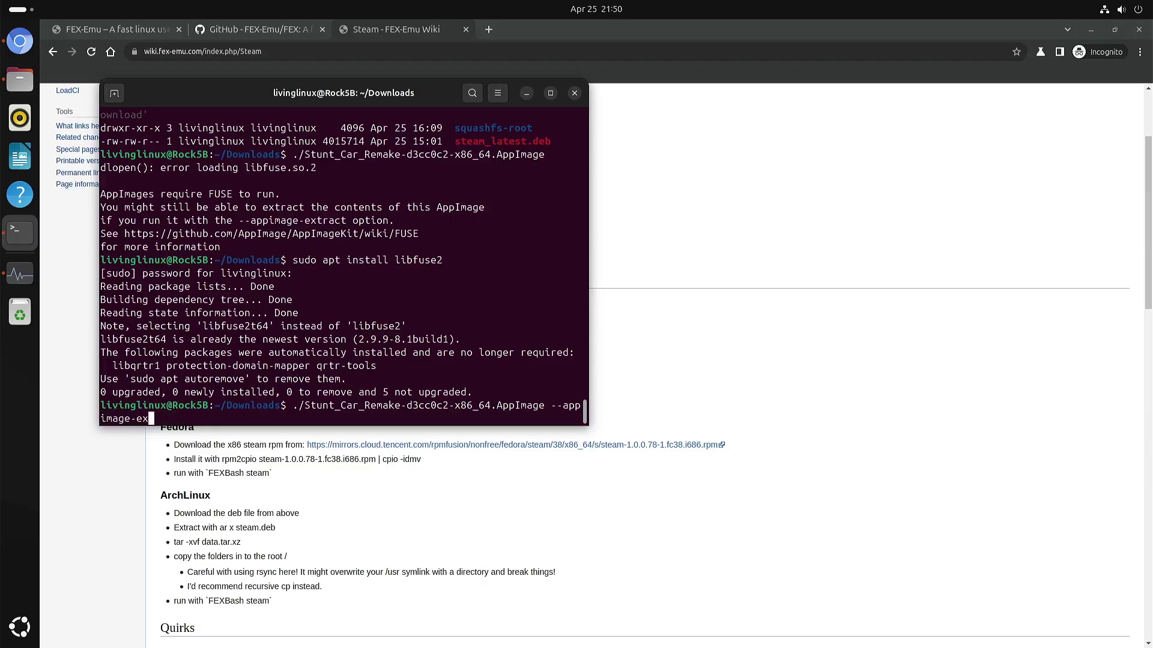
key("BackSpace")
key("BackSpace")
key("BackSpace")
key("BackSpace")
key("BackSpace")
key("BackSpace")
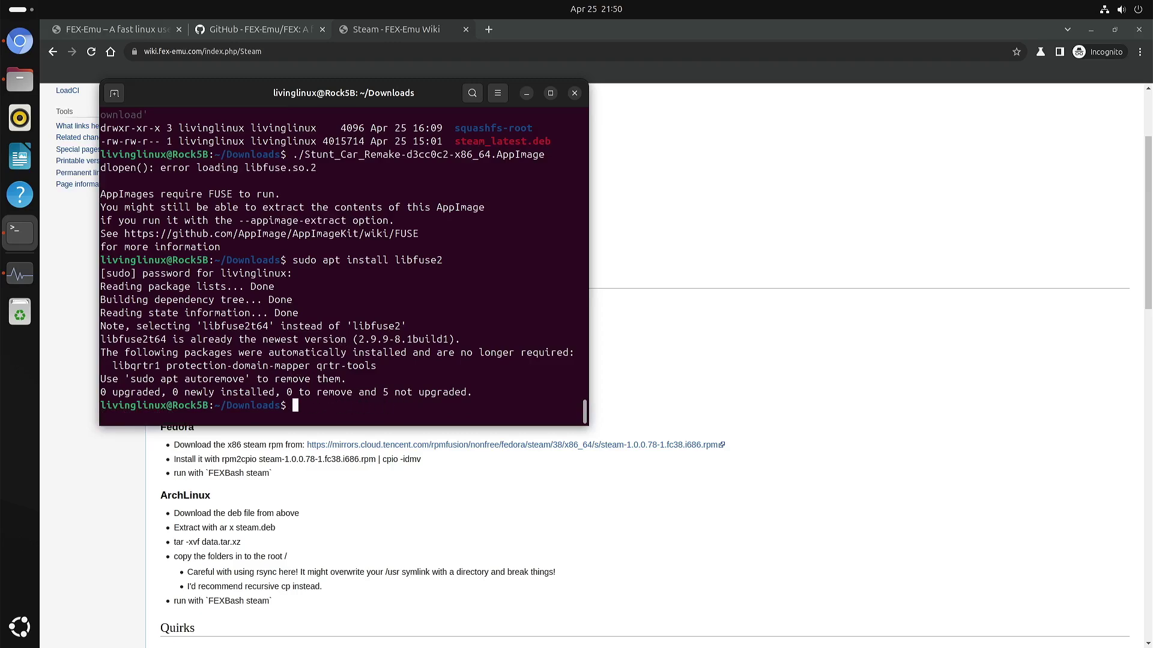
Step: List Downloads, cd into squashfs-root, list its contents, and run ./AppRun to start Stunt Car Remake
type("ls -l")
key("Return")
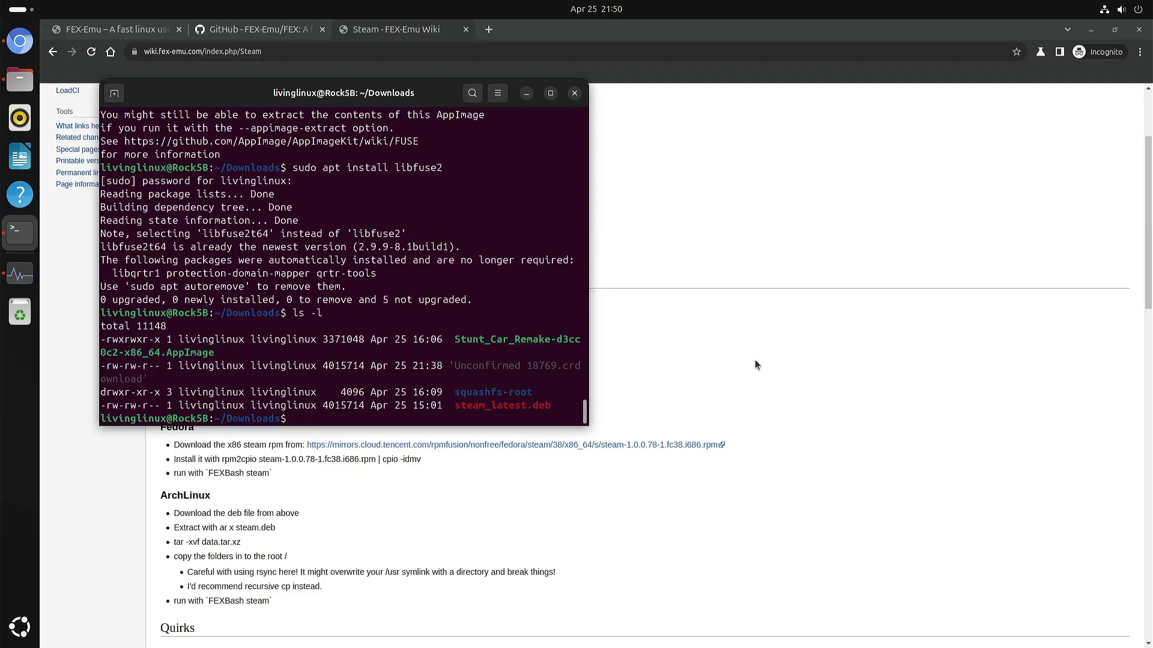
type("cd squ")
key("Tab")
key("Return")
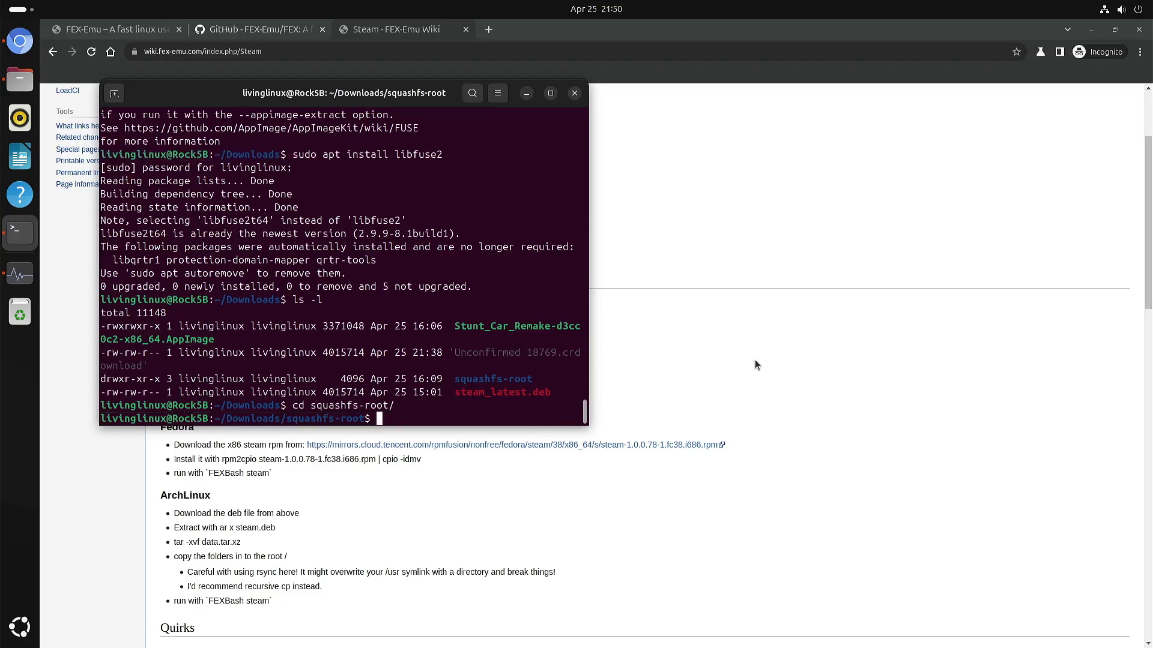
type("ls -l")
key("Return")
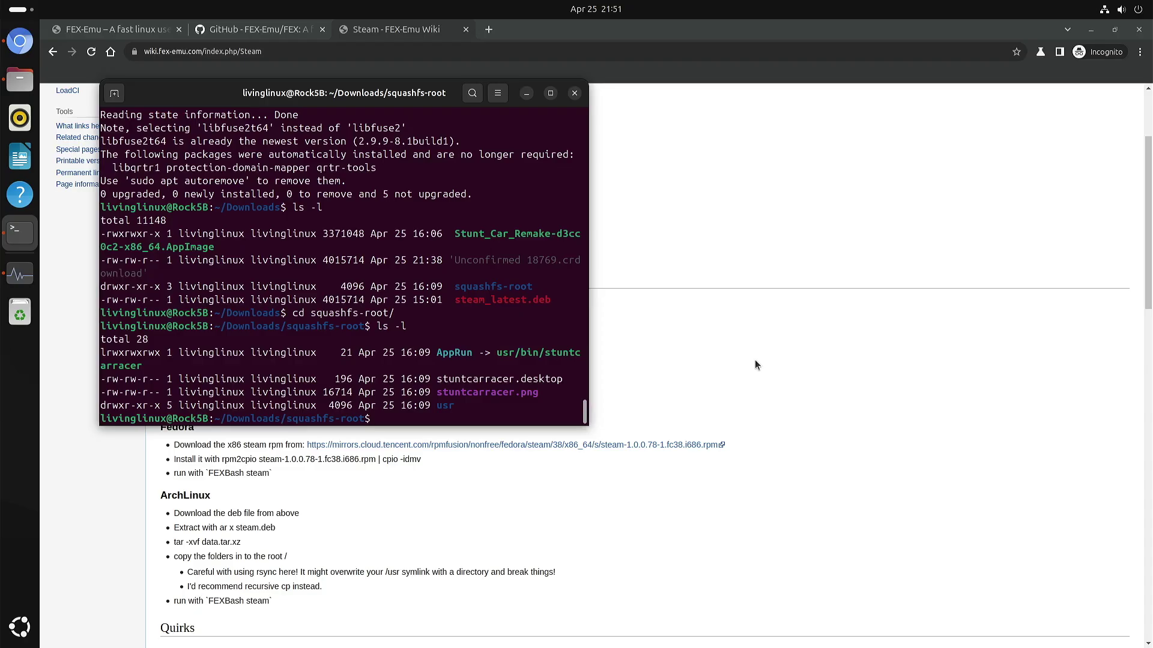
type("./AppRun")
key("Return")
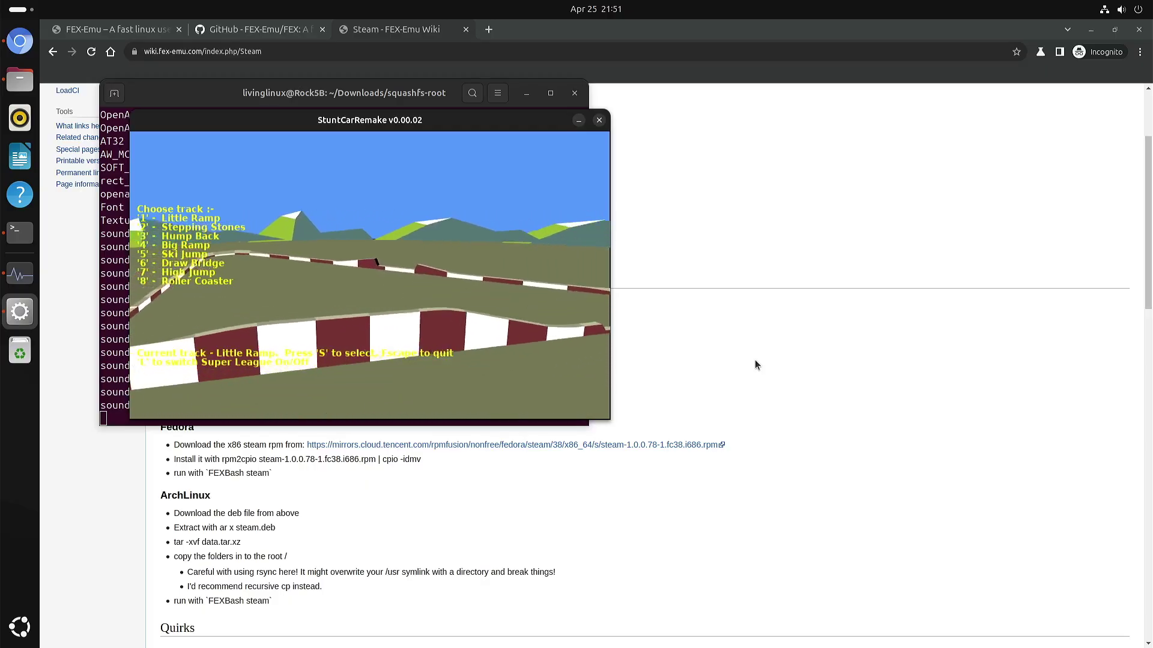
Step: Start and drive a race on Little Ramp, then close the Stunt Car Remake window
key("s")
key("s")
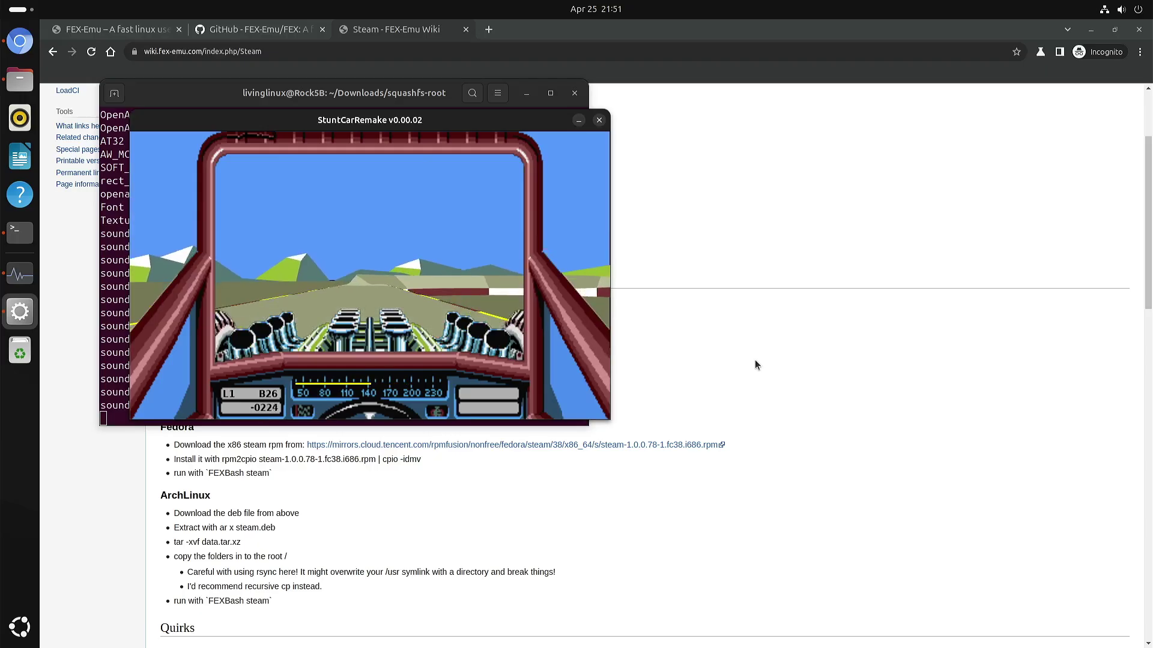
left_click(600, 122)
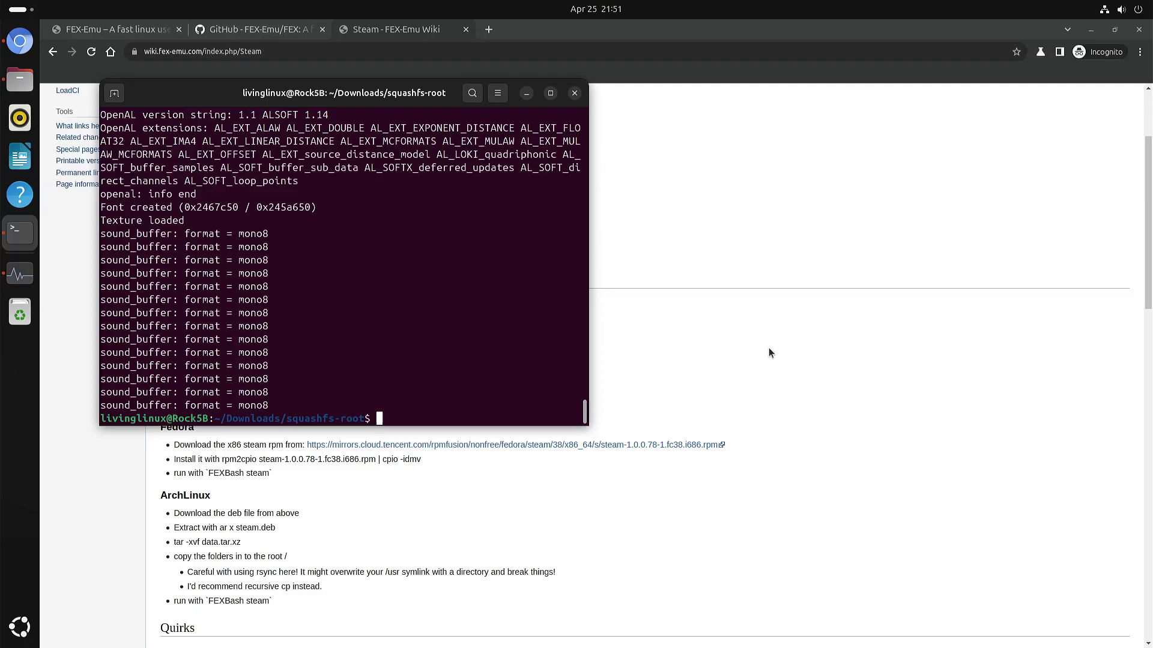